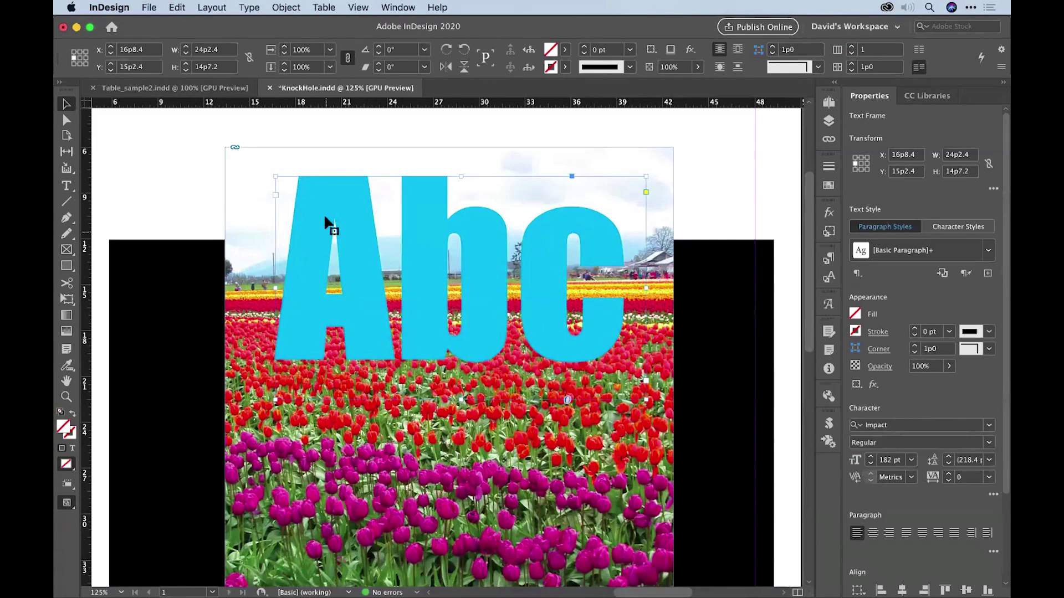
# Nudge the cyan Abc text frame slightly left and down over the tulip photo
pyautogui.doubleClick(394, 266)
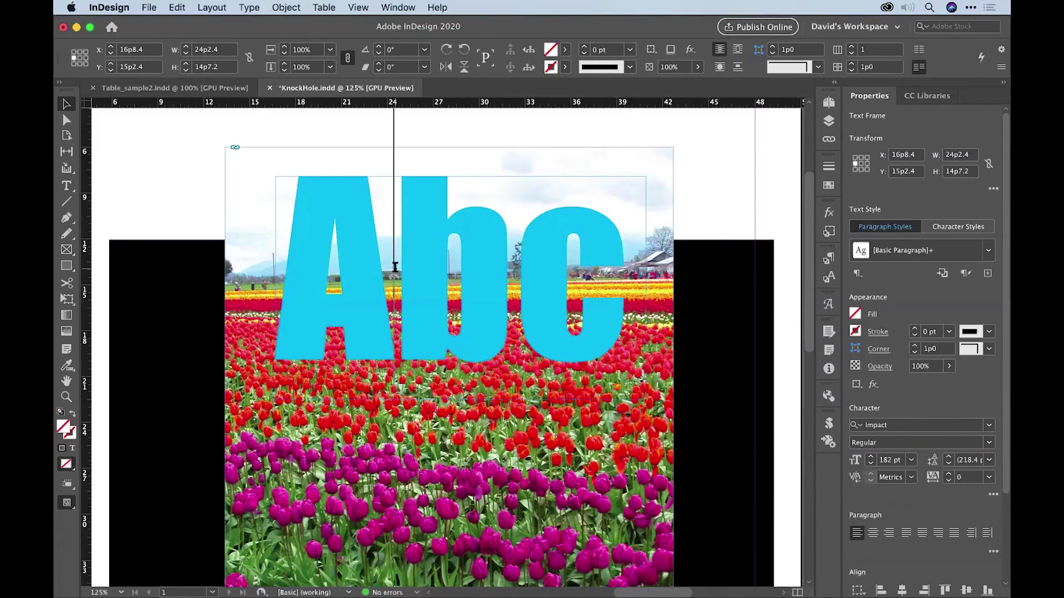
pyautogui.keyDown('shift'); pyautogui.click(534, 261); pyautogui.keyUp('shift')
pyautogui.click(548, 257)
pyautogui.press('Escape')
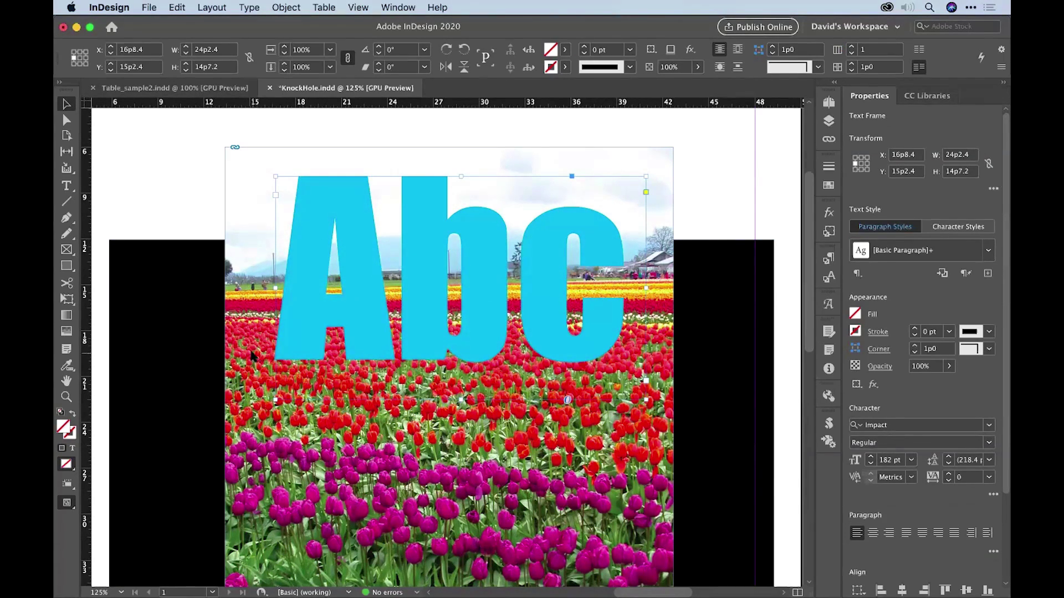
pyautogui.moveTo(327, 327)
pyautogui.mouseDown()
pyautogui.moveTo(380, 261)
pyautogui.moveTo(325, 329)
pyautogui.moveTo(308, 330)
pyautogui.mouseUp()
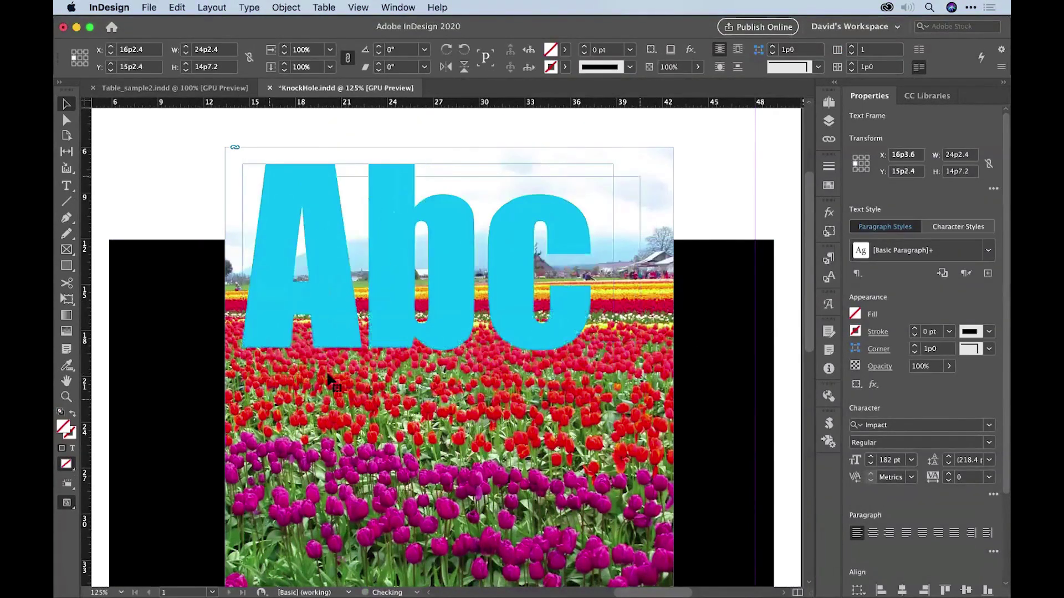
pyautogui.click(183, 310)
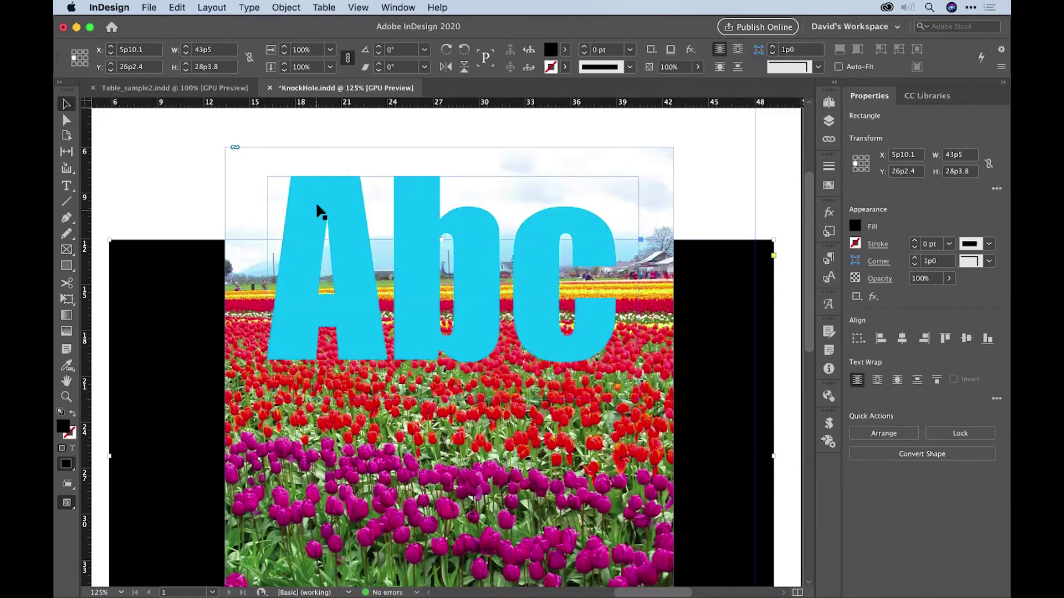
pyautogui.click(292, 229)
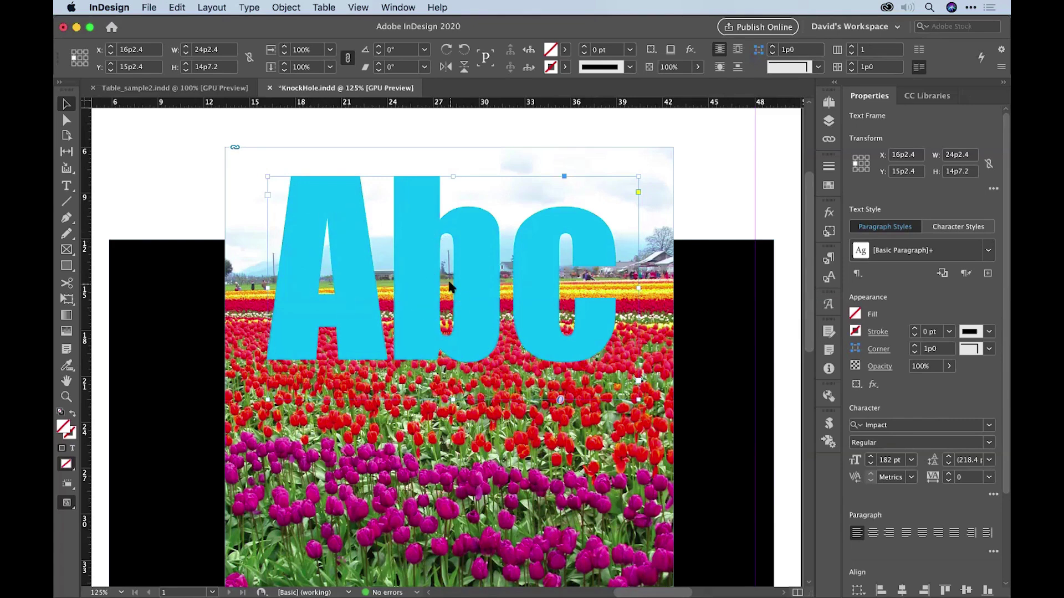
# Set the Abc text frame's opacity to 0% in the Effects panel
pyautogui.click(828, 213)
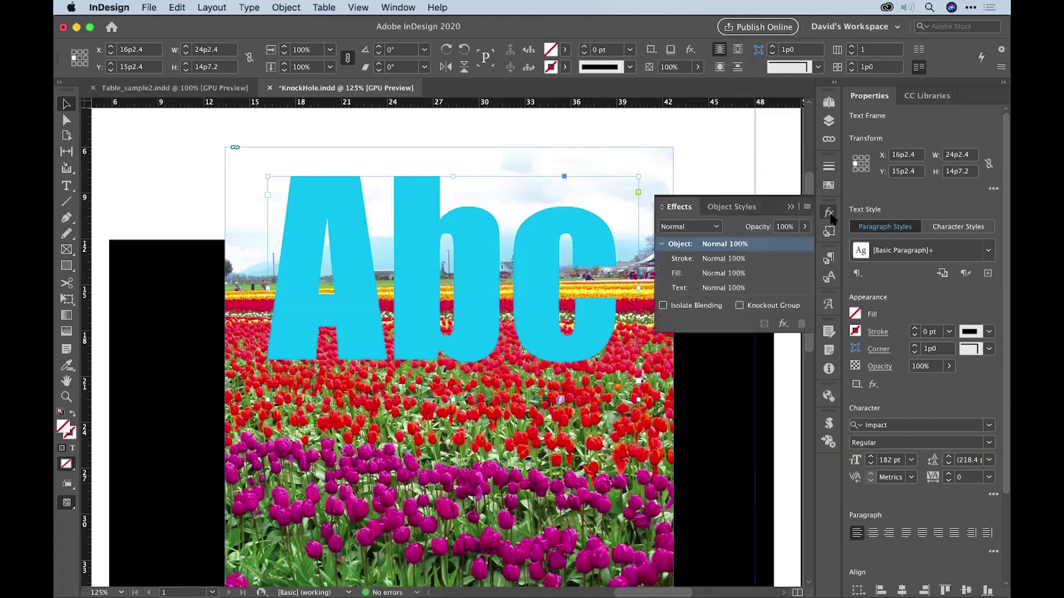
pyautogui.click(754, 226)
pyautogui.write('0')
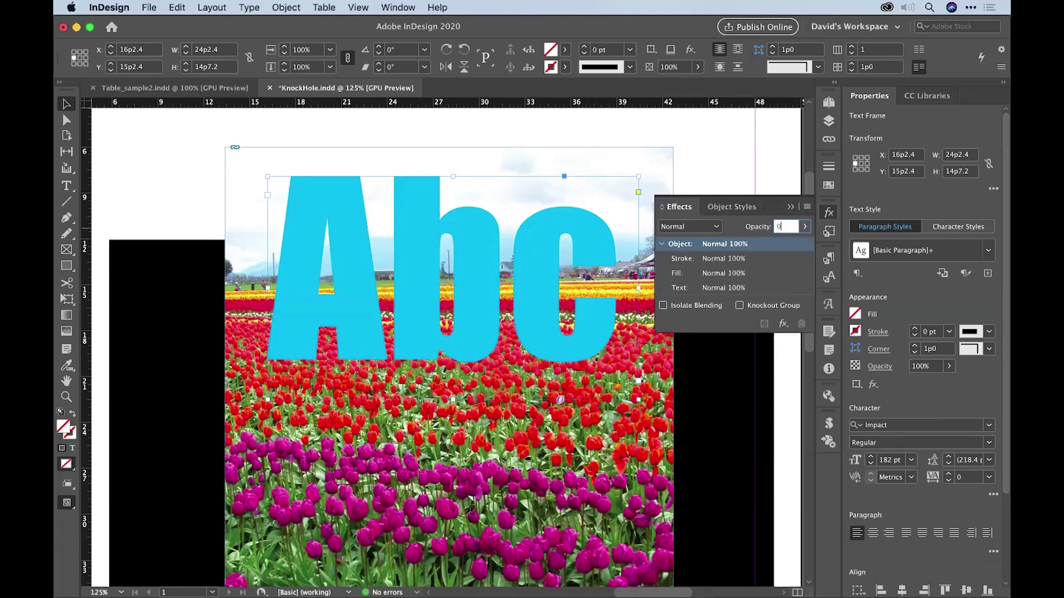
pyautogui.press('Return')
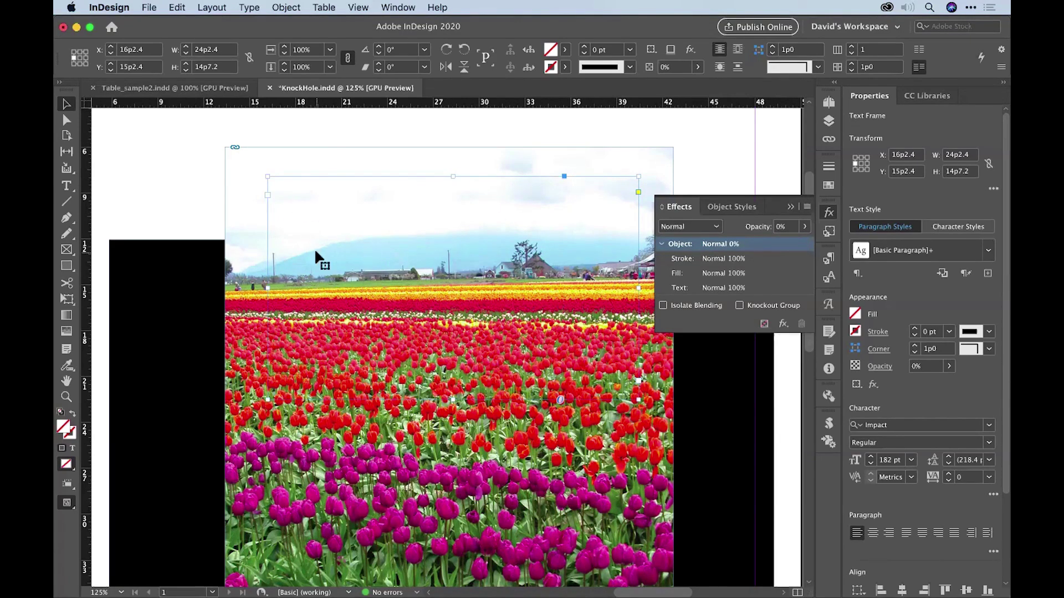
# Add the tulip photo to the selection and group it with the transparent Abc frame
pyautogui.keyDown('shift'); pyautogui.click(247, 184); pyautogui.keyUp('shift')
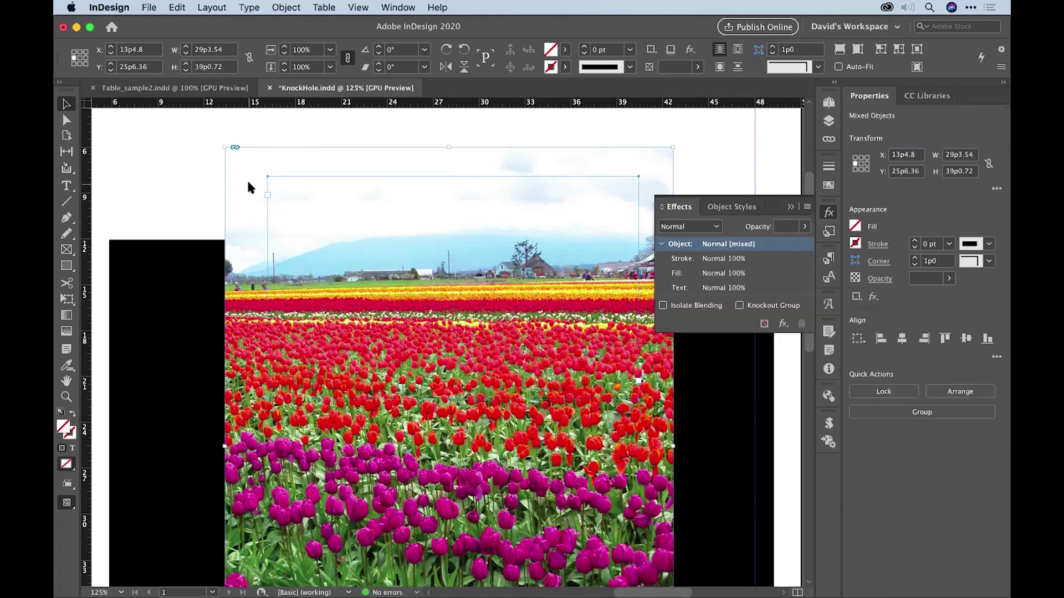
pyautogui.click(286, 8)
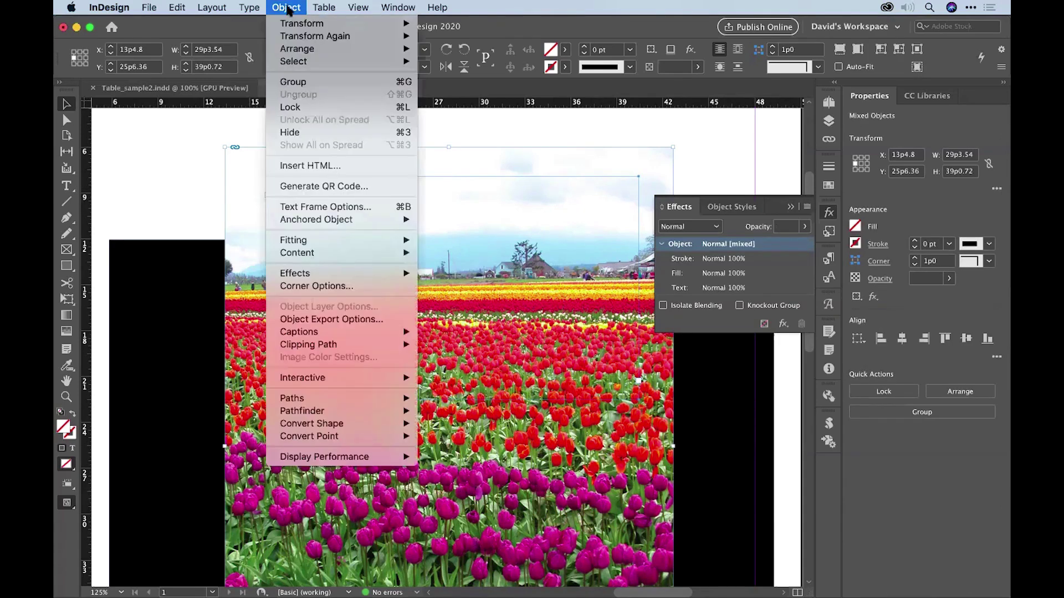
pyautogui.click(301, 81)
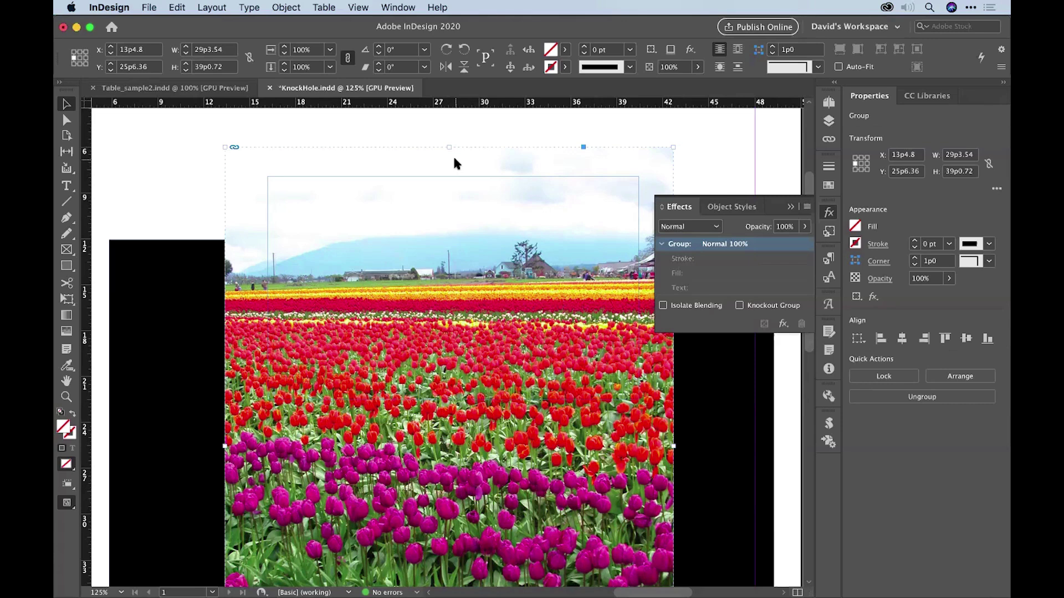
# Enable Knockout Group for the group in the Effects panel
pyautogui.click(401, 7)
pyautogui.moveTo(209, 7)
pyautogui.click(233, 135)
pyautogui.click(807, 207)
pyautogui.click(809, 182)
pyautogui.click(740, 306)
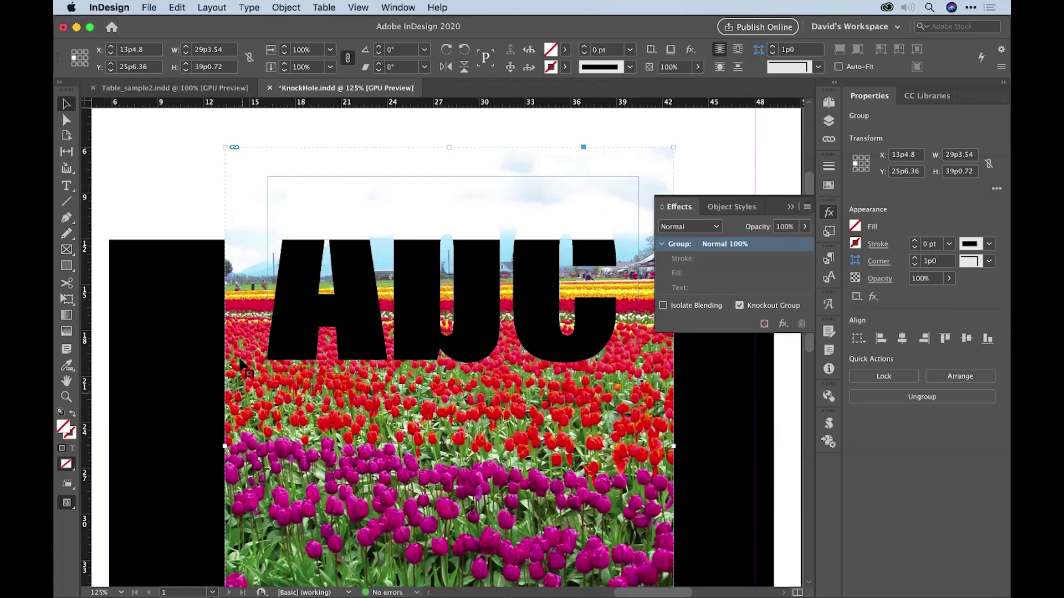
# Fill the black background rectangle with the C=0 M=0 Y=100 K=0 yellow swatch
pyautogui.click(211, 327)
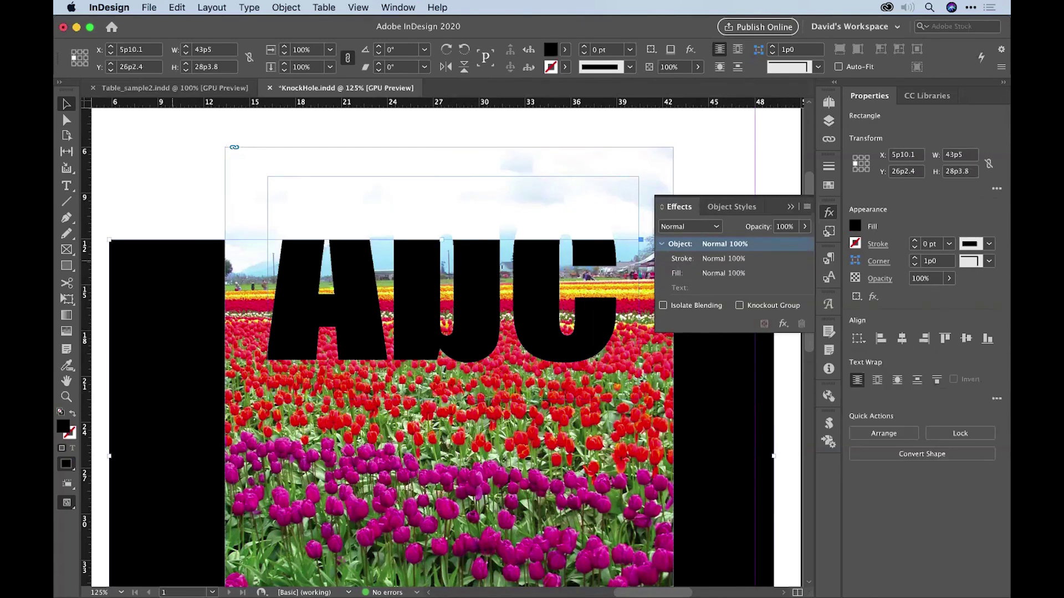
pyautogui.click(565, 49)
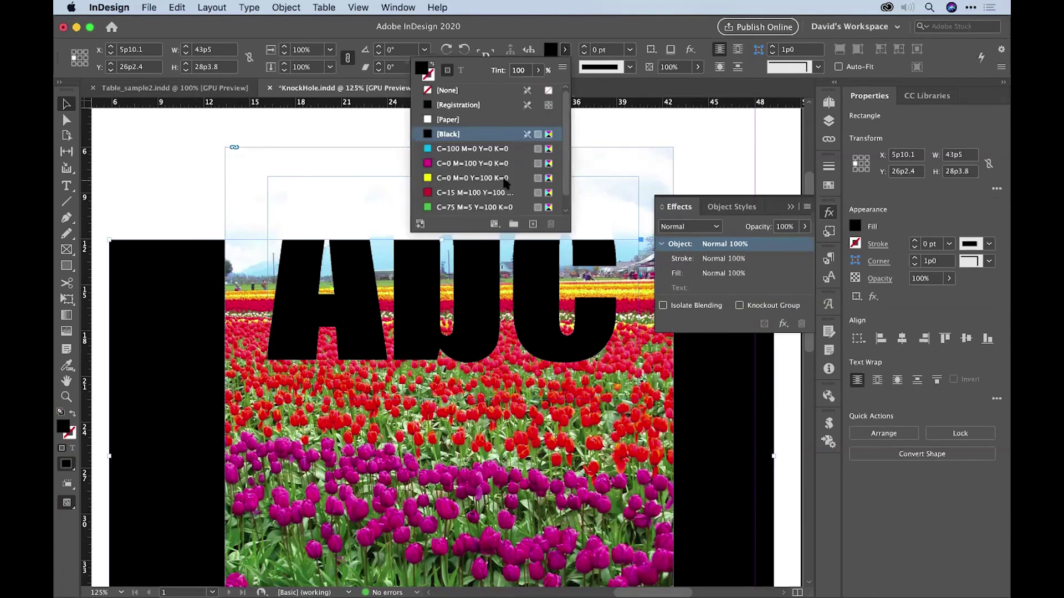
pyautogui.click(446, 179)
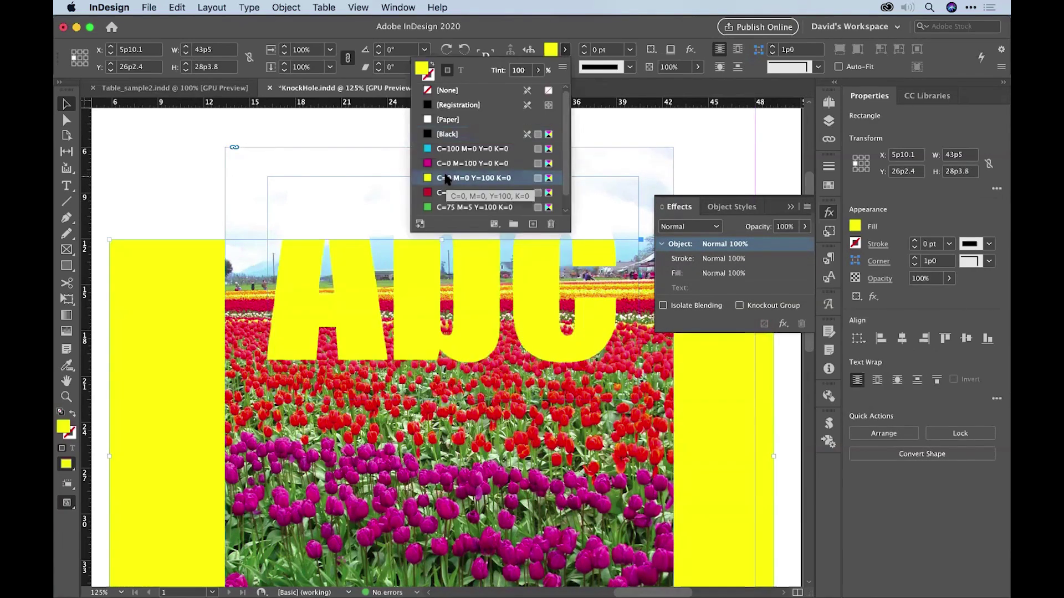
# Drag the photo-and-text group lower over the yellow rectangle
pyautogui.click(182, 179)
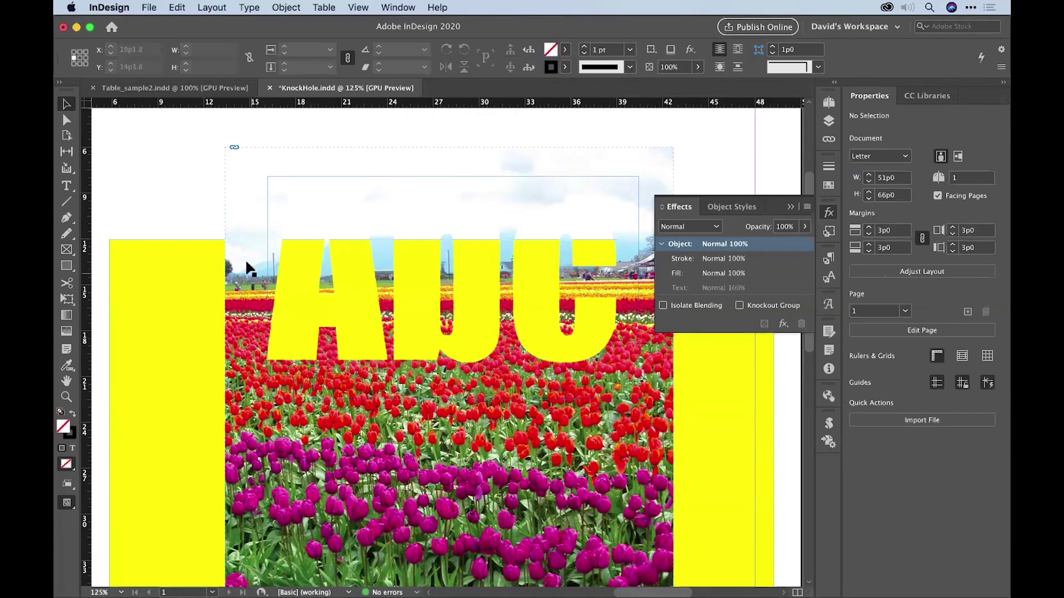
pyautogui.click(245, 172)
pyautogui.moveTo(245, 172); pyautogui.dragTo(242, 291)
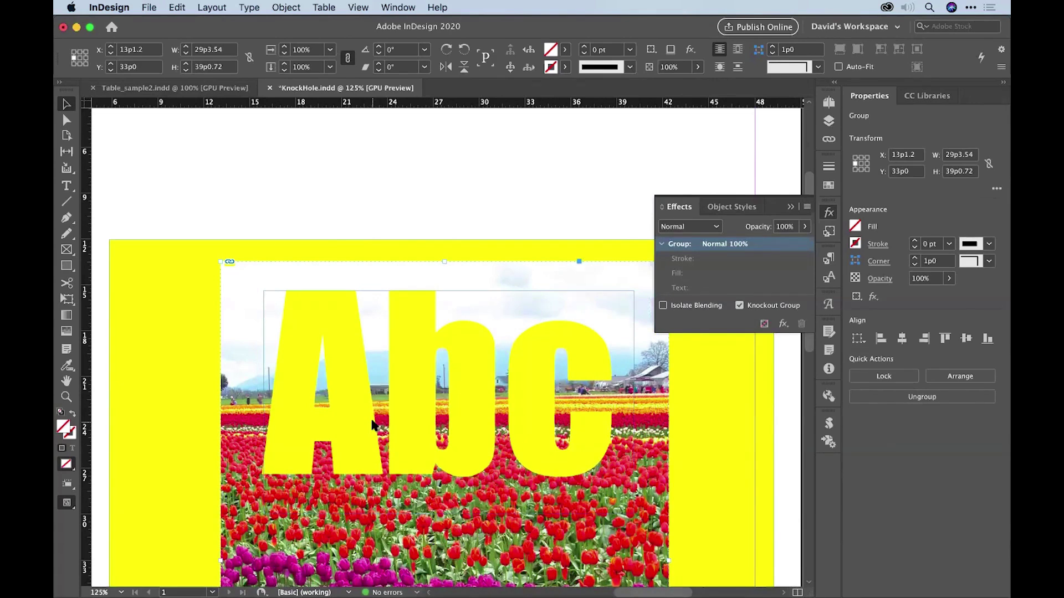
# At 100% view, ungroup the photo and Abc text, accepting the effects warning
pyautogui.press('super+minus')
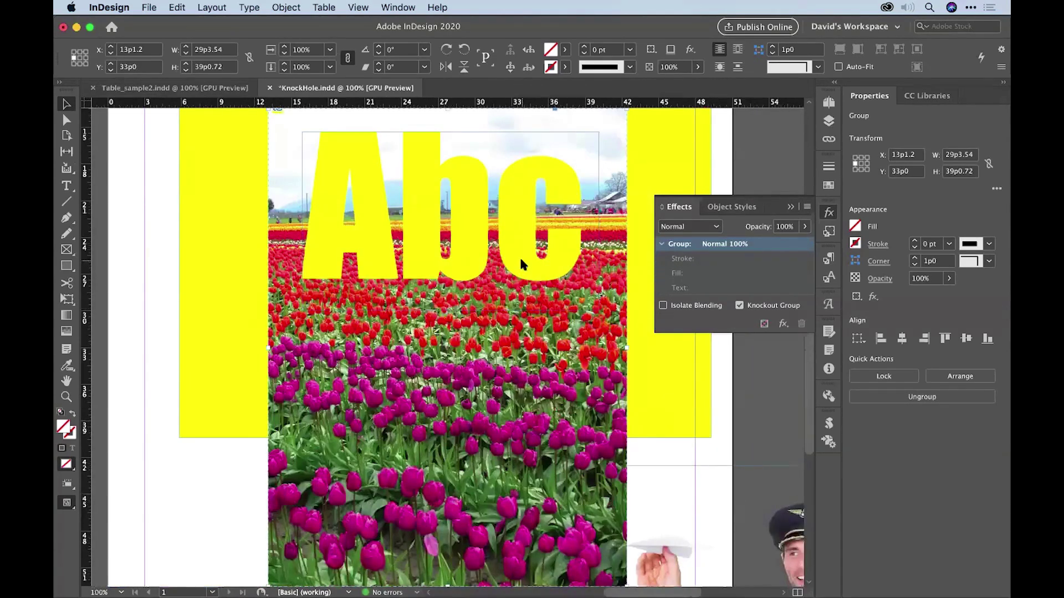
pyautogui.click(288, 7)
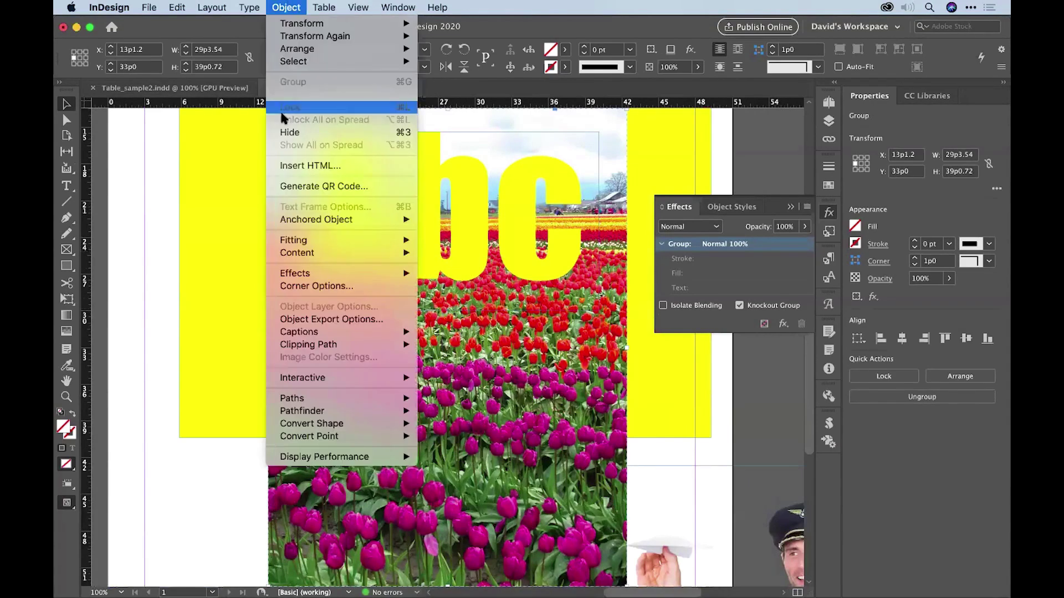
pyautogui.click(285, 95)
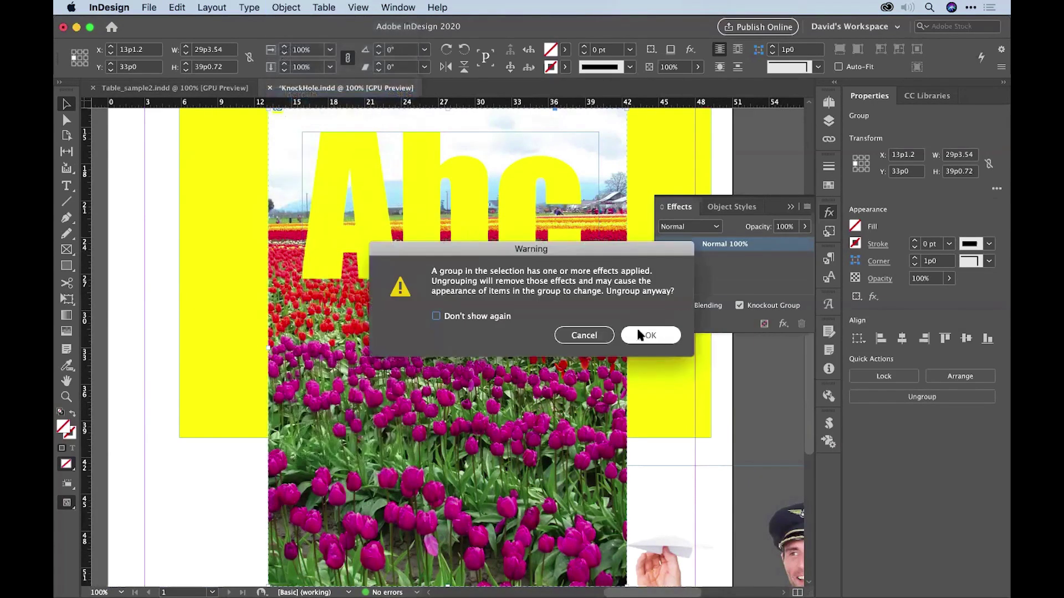
pyautogui.click(649, 337)
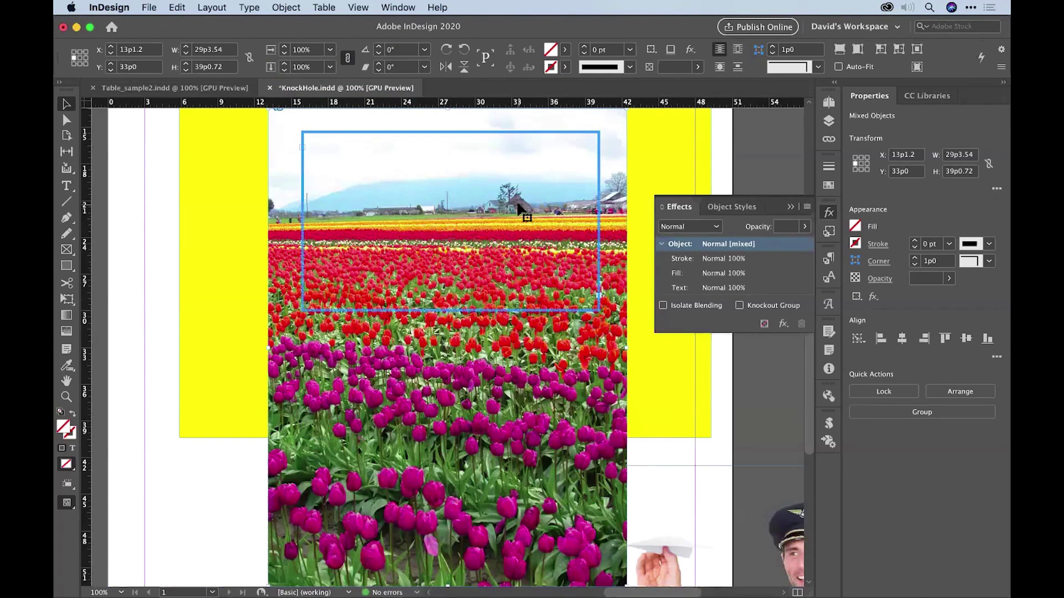
pyautogui.click(519, 209)
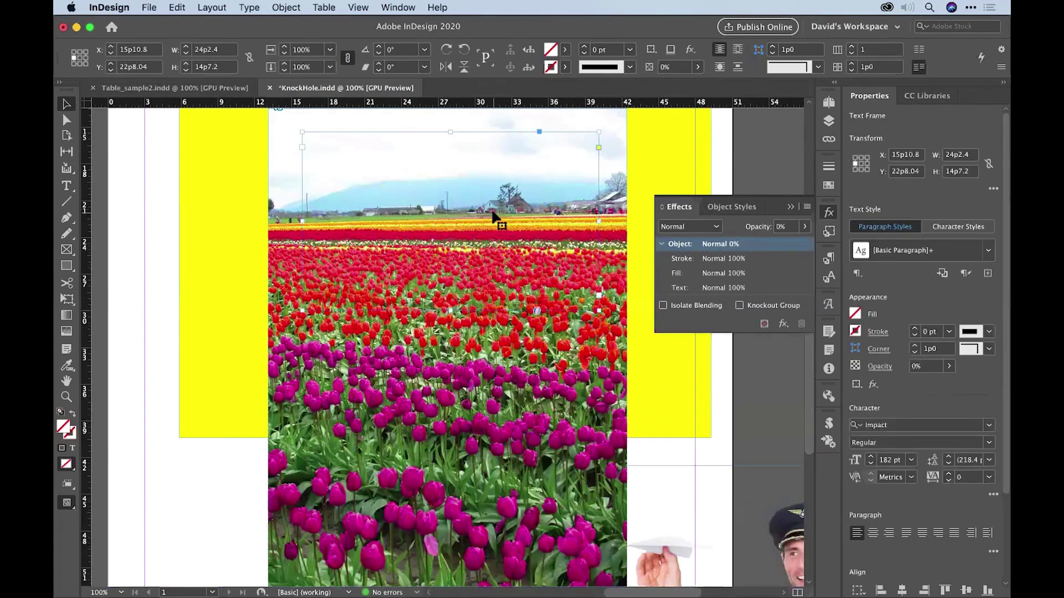
pyautogui.click(493, 218)
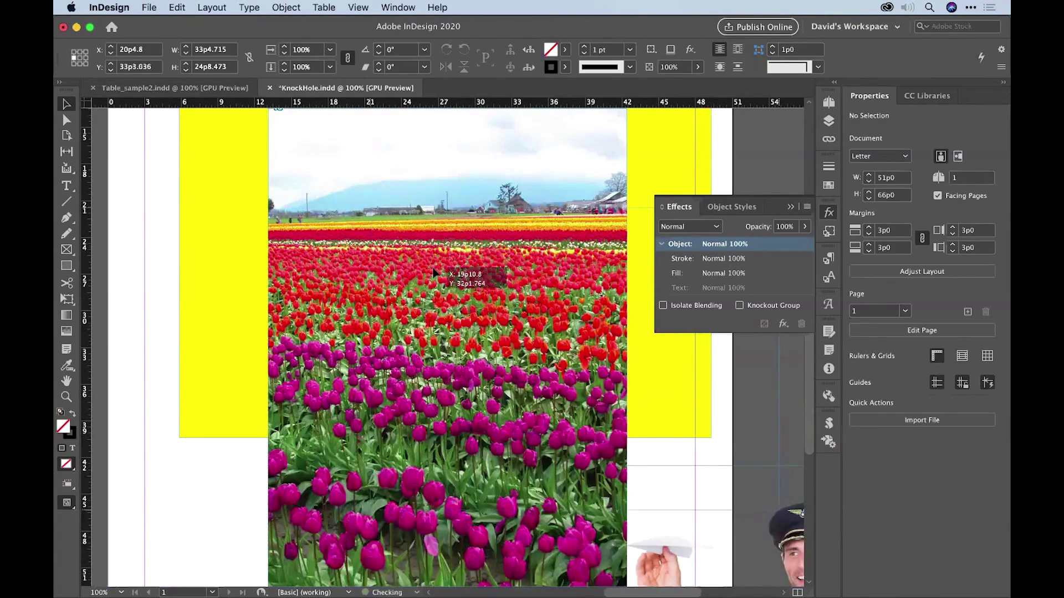
# Bring the pilot image to the front and drag it up and left over the tulips
pyautogui.click(422, 241)
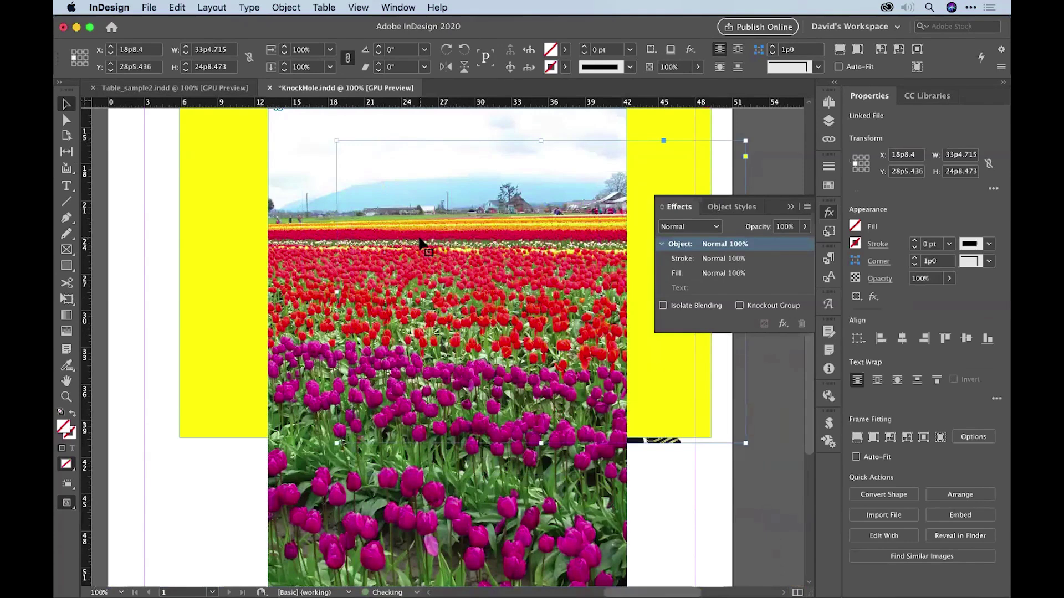
pyautogui.press('super+shift+bracketright')
pyautogui.moveTo(533, 298); pyautogui.dragTo(436, 261)
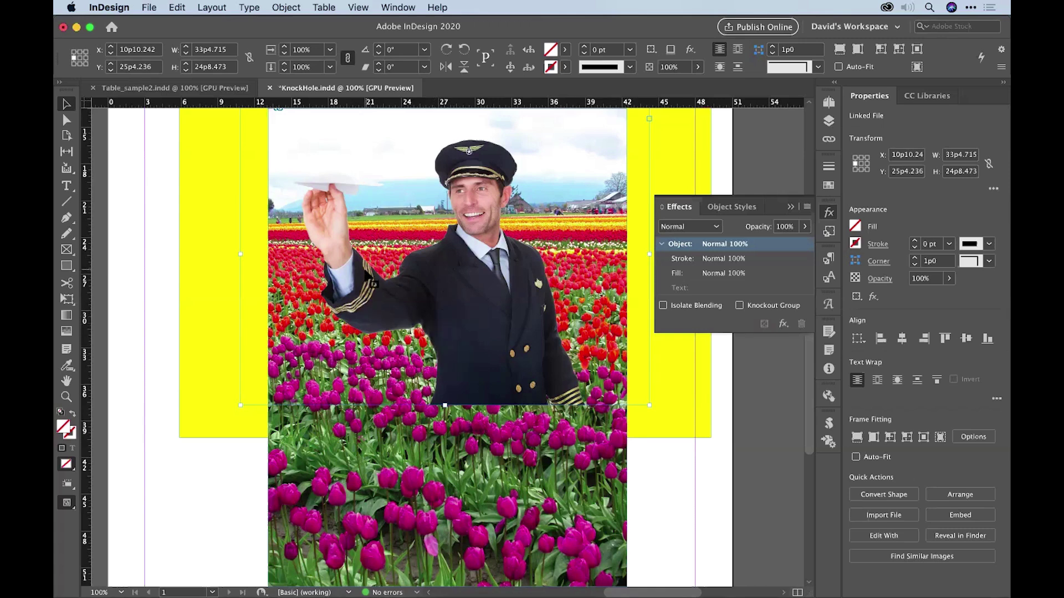
# Set the pilot image's clipping path type to Alpha Channel in Clipping Path Options
pyautogui.click(280, 7)
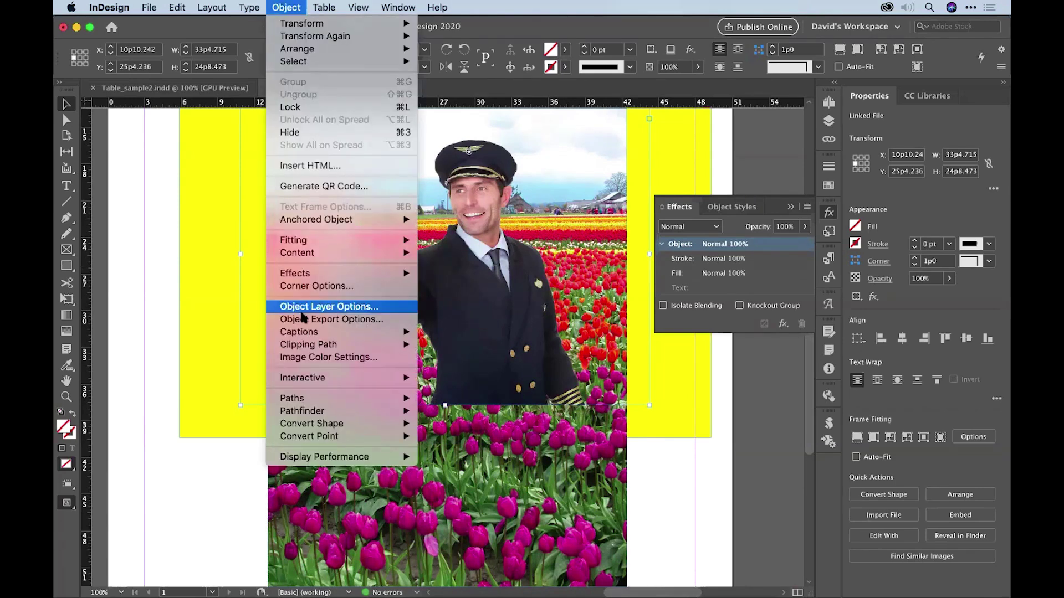
pyautogui.moveTo(302, 344)
pyautogui.click(450, 345)
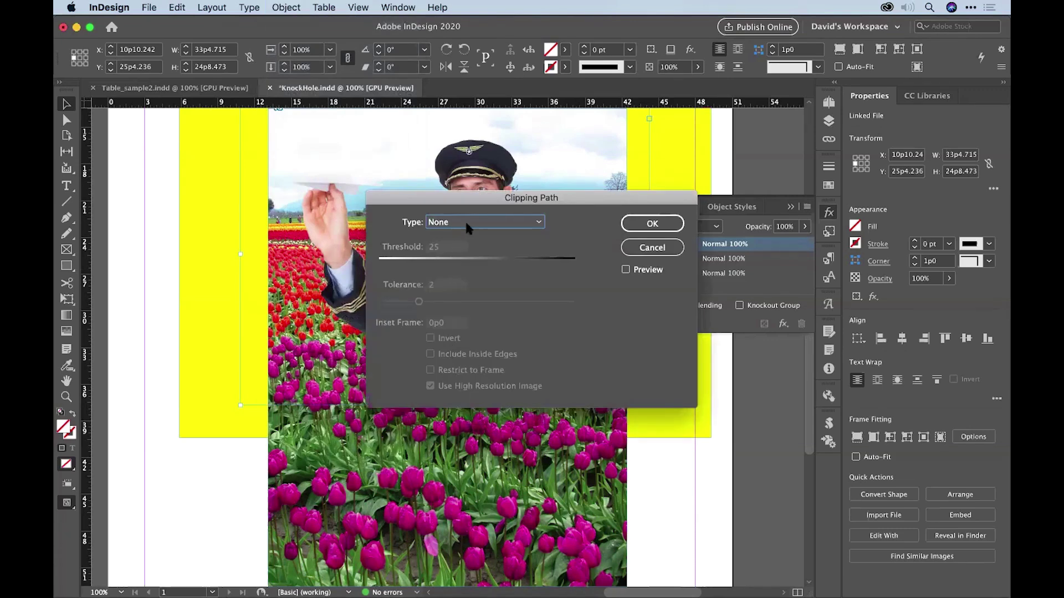
pyautogui.click(467, 225)
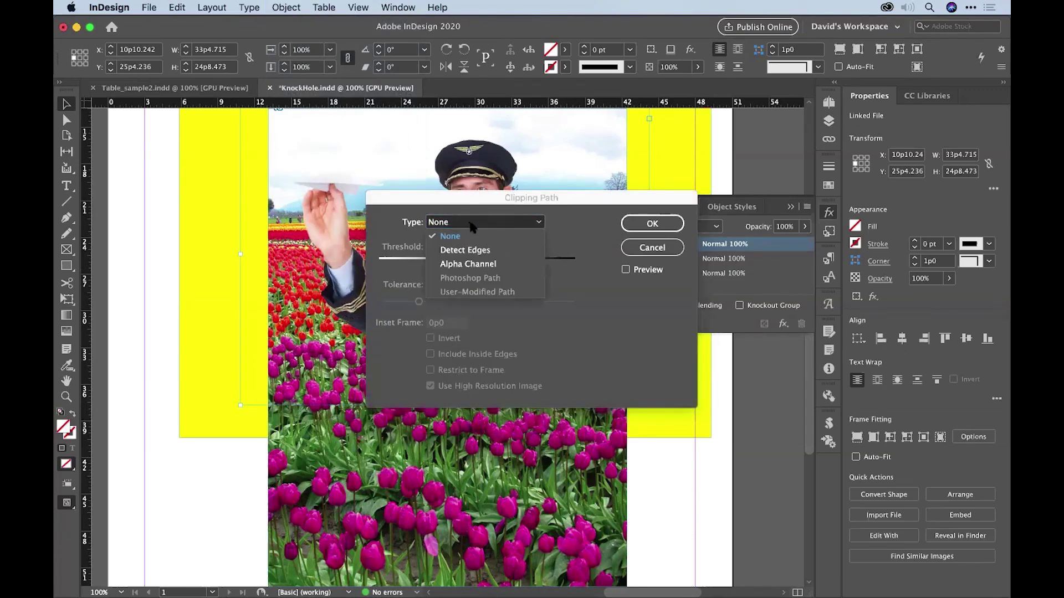
pyautogui.click(470, 264)
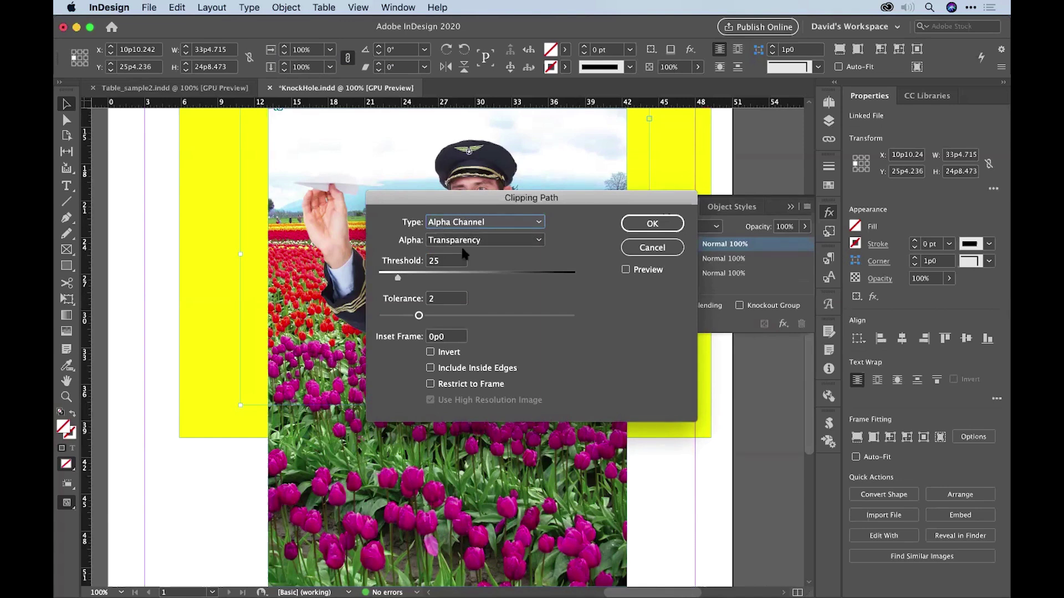
pyautogui.click(652, 223)
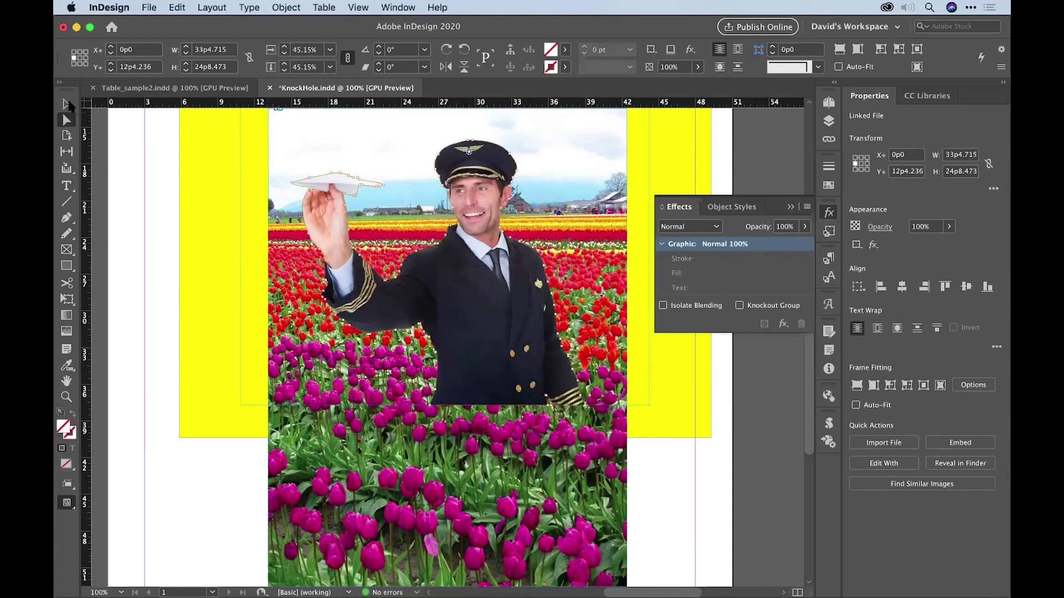
# Convert the pilot image's clipping path to a frame
pyautogui.click(68, 104)
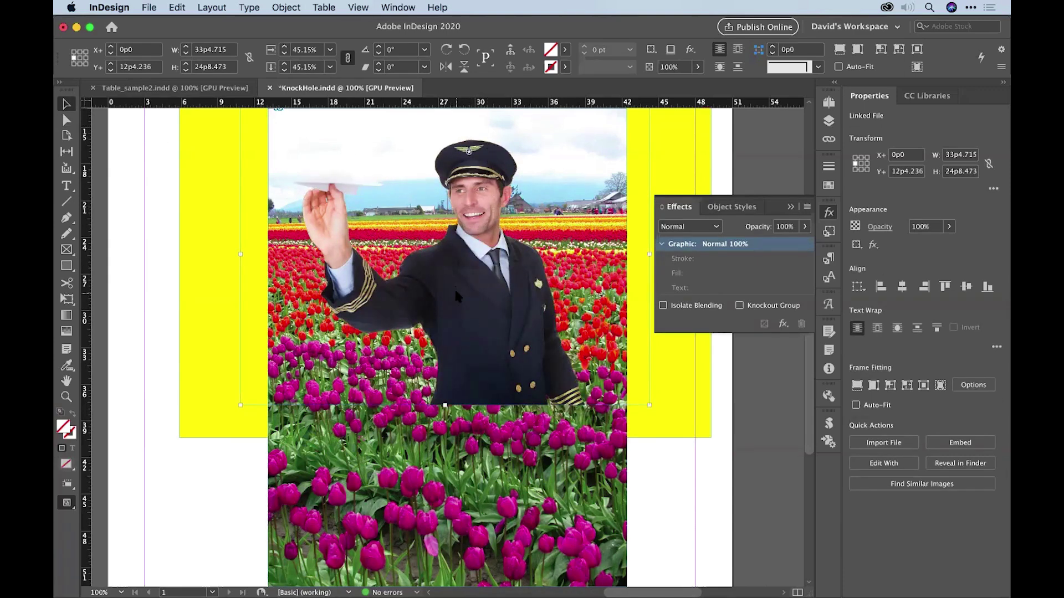
pyautogui.click(284, 7)
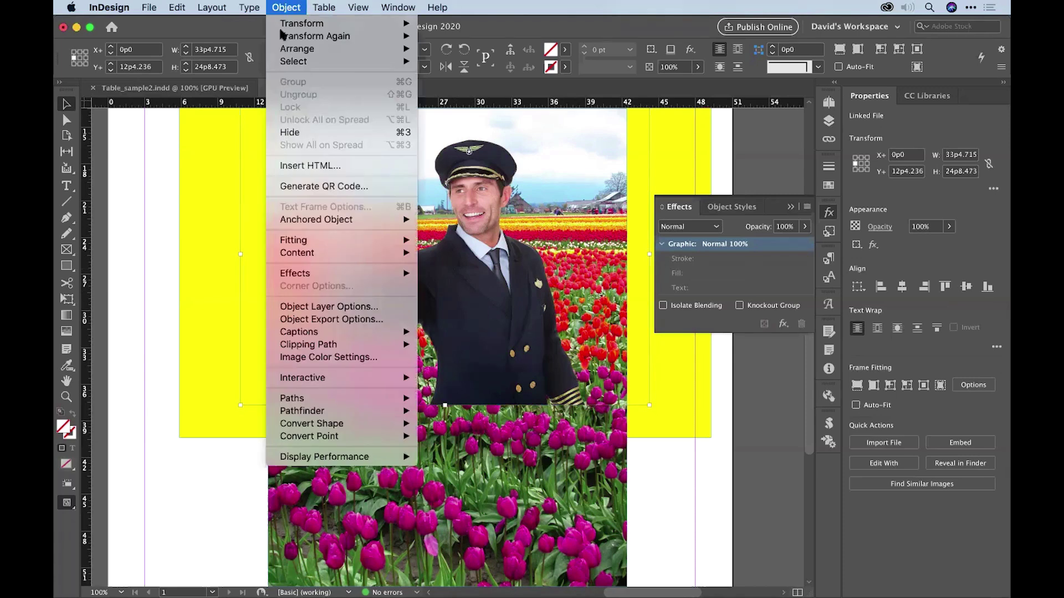
pyautogui.moveTo(303, 348)
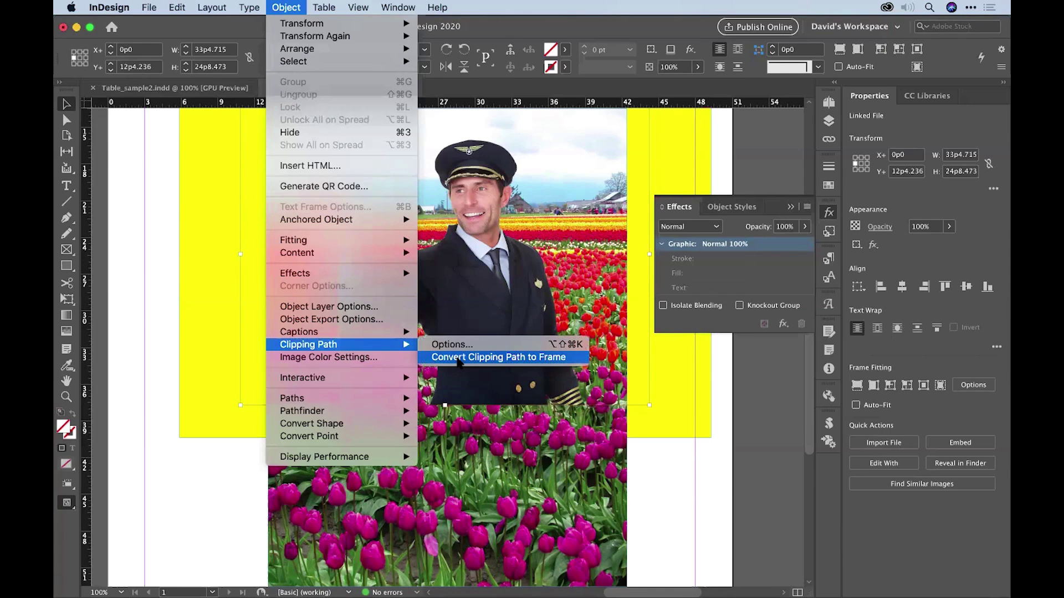
pyautogui.click(510, 359)
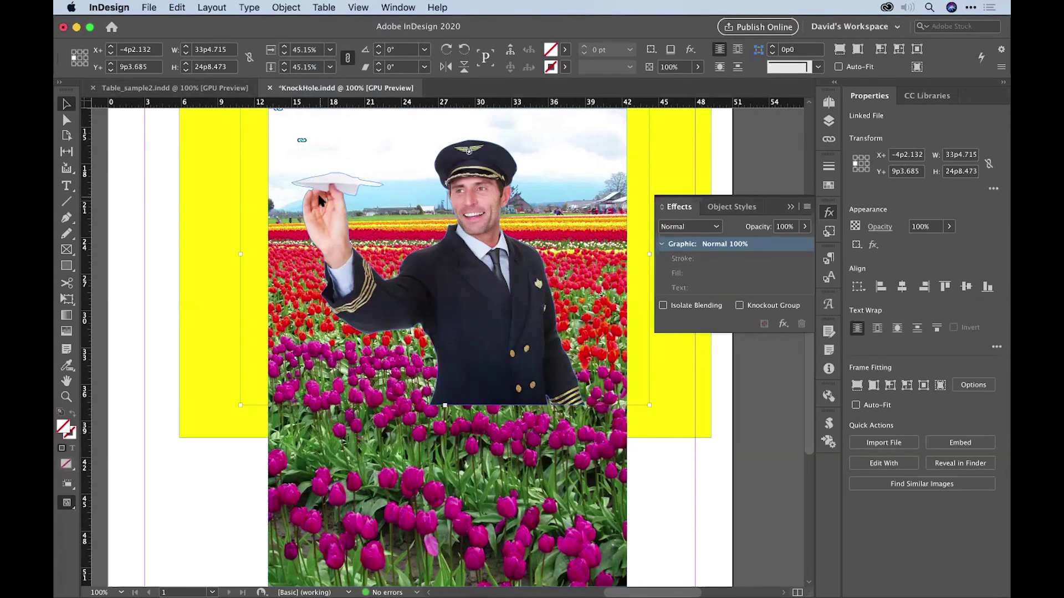
# Delete the pilot photo, keeping its empty pilot-shaped frame selected
pyautogui.click(67, 120)
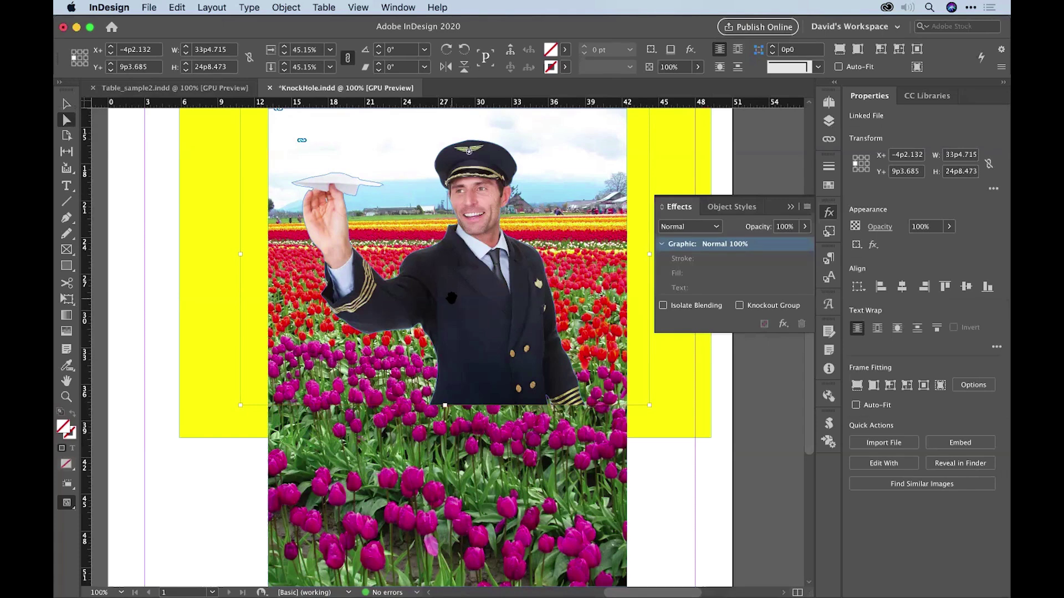
pyautogui.press('Delete')
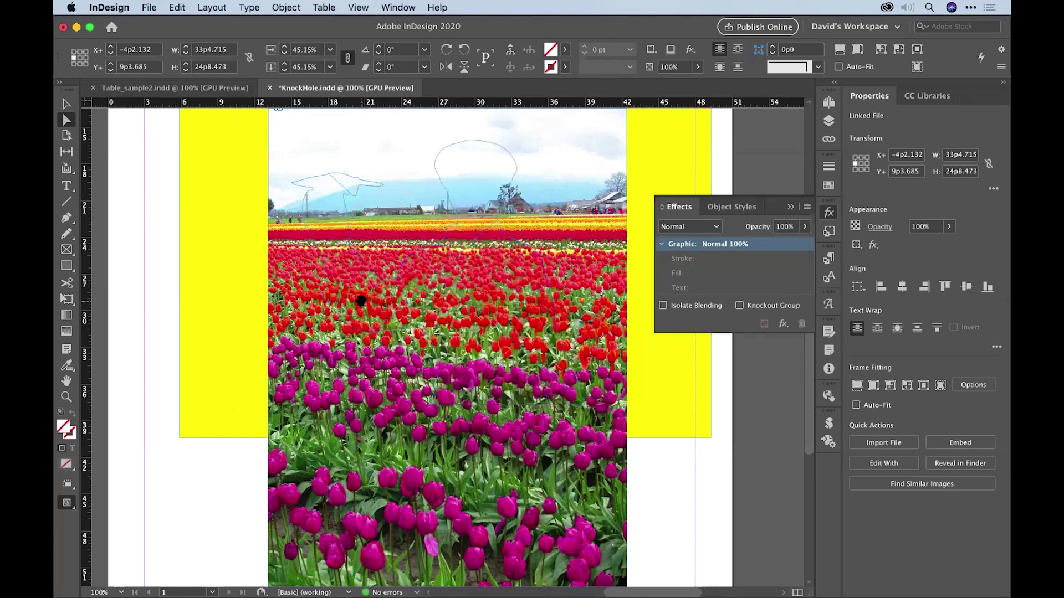
pyautogui.click(67, 104)
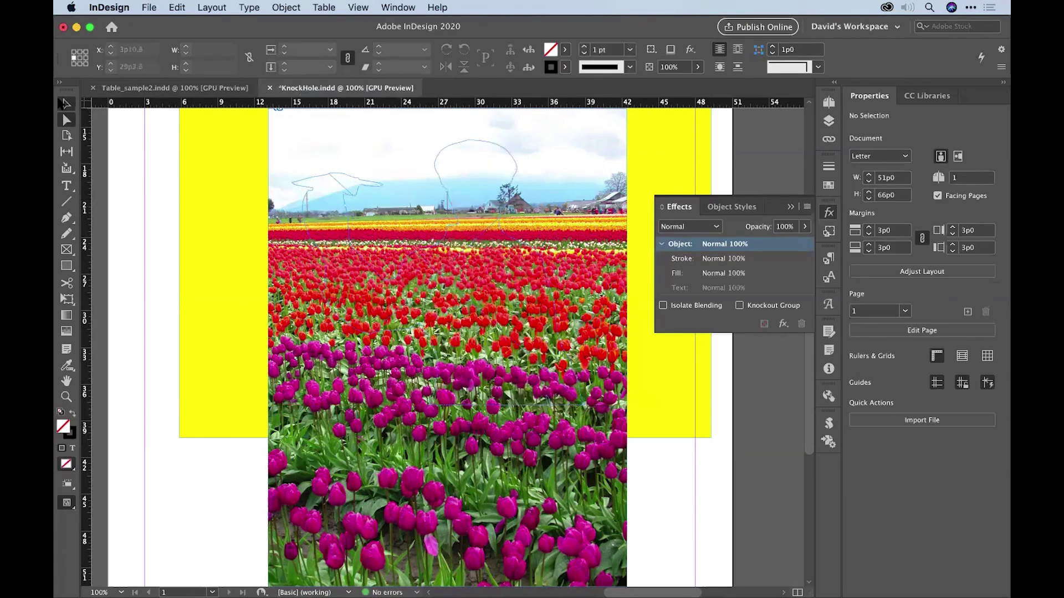
pyautogui.click(465, 310)
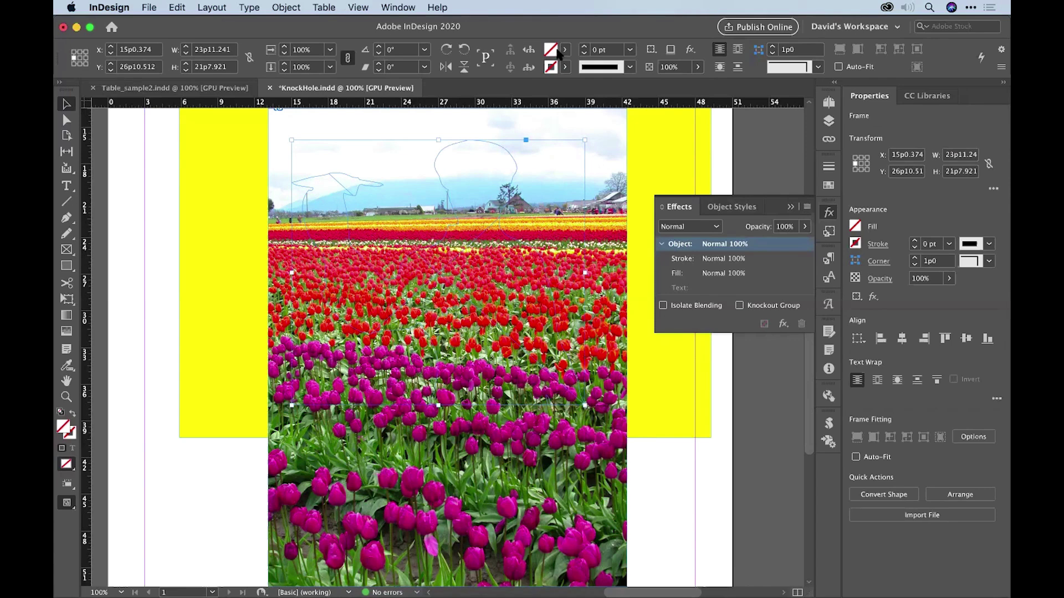
# Fill the pilot-shaped frame with the cyan swatch from the control bar
pyautogui.click(564, 50)
pyautogui.click(448, 164)
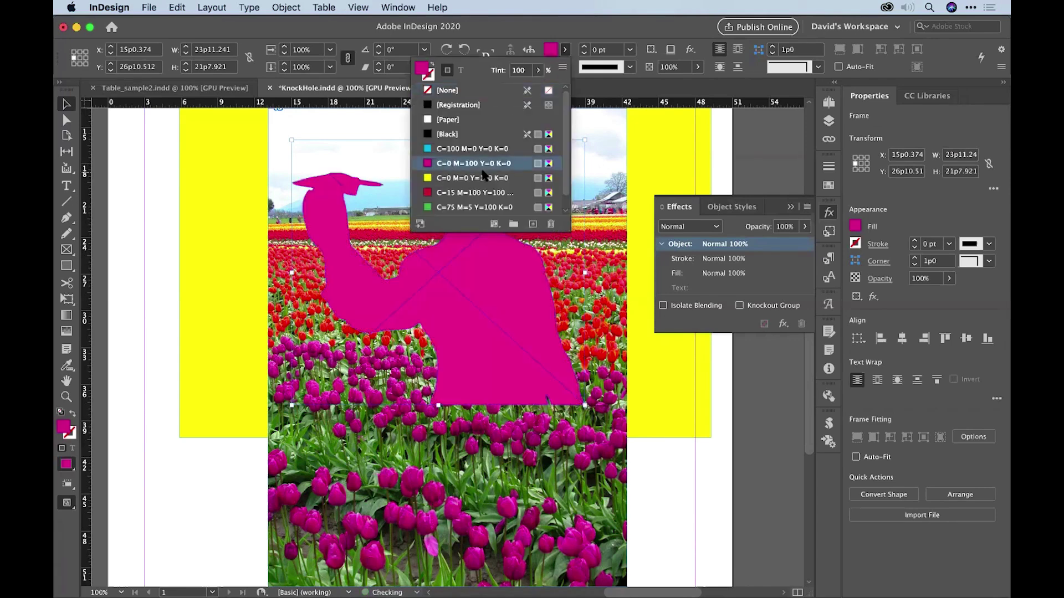
pyautogui.click(475, 150)
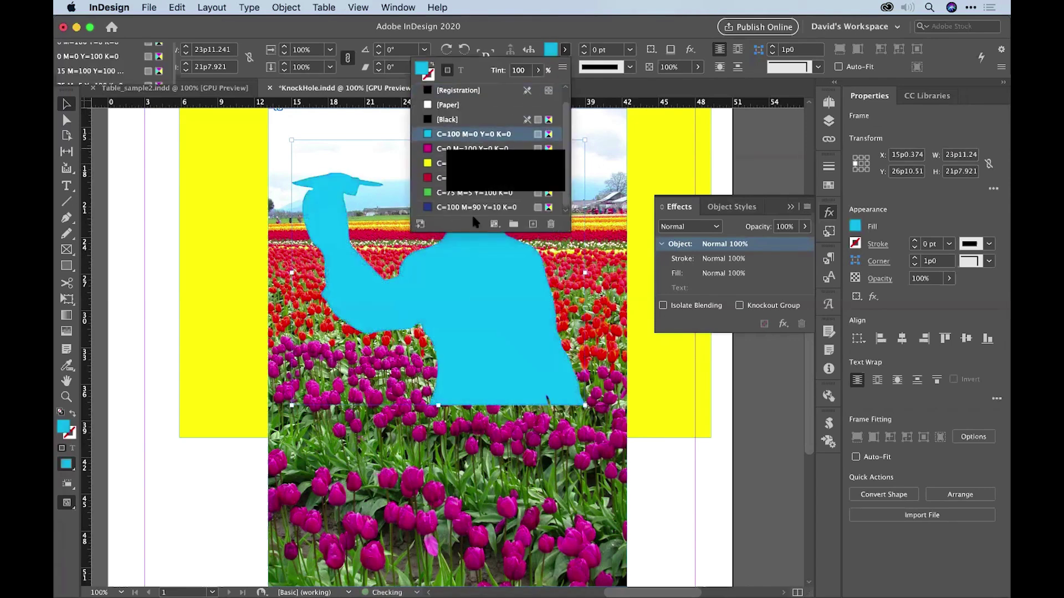
pyautogui.click(137, 174)
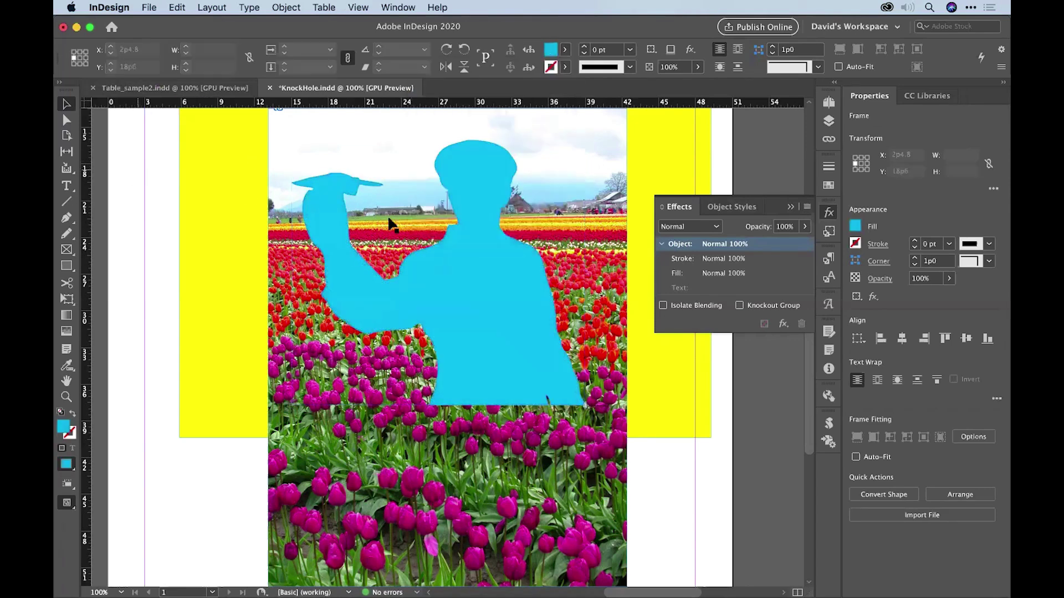
pyautogui.click(464, 276)
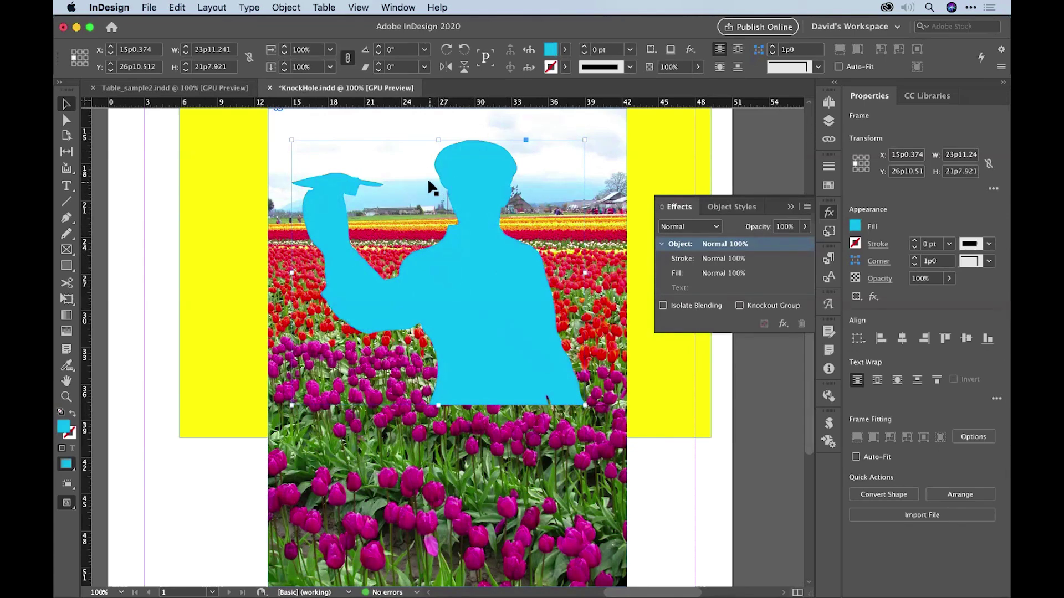
# Set the cyan pilot silhouette's opacity to 0% and group it with the tulip photo
pyautogui.click(754, 227)
pyautogui.write('0')
pyautogui.press('Return')
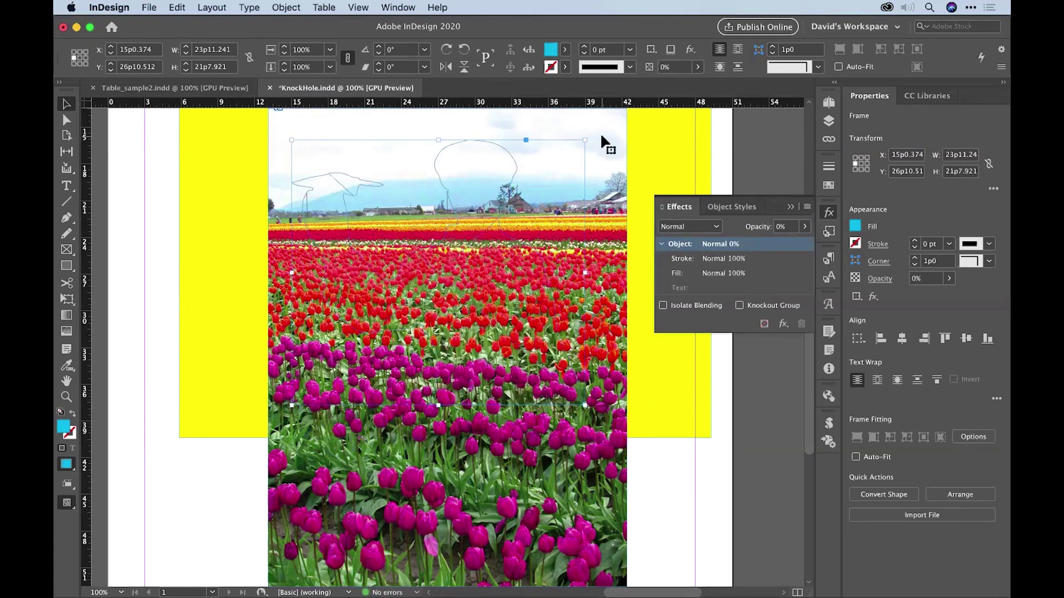
pyautogui.press('super+a')
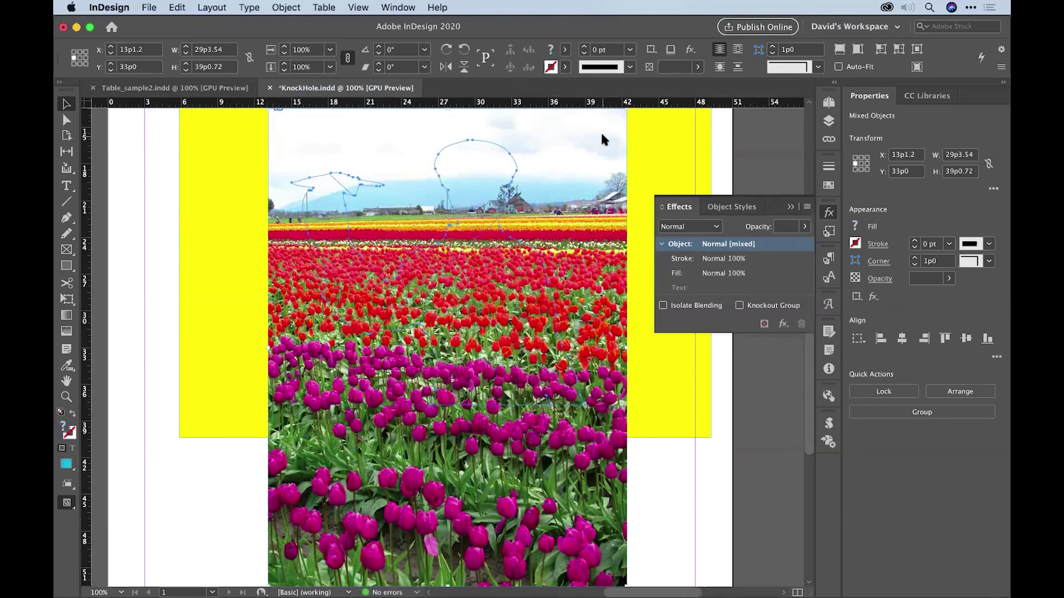
pyautogui.press('super+g')
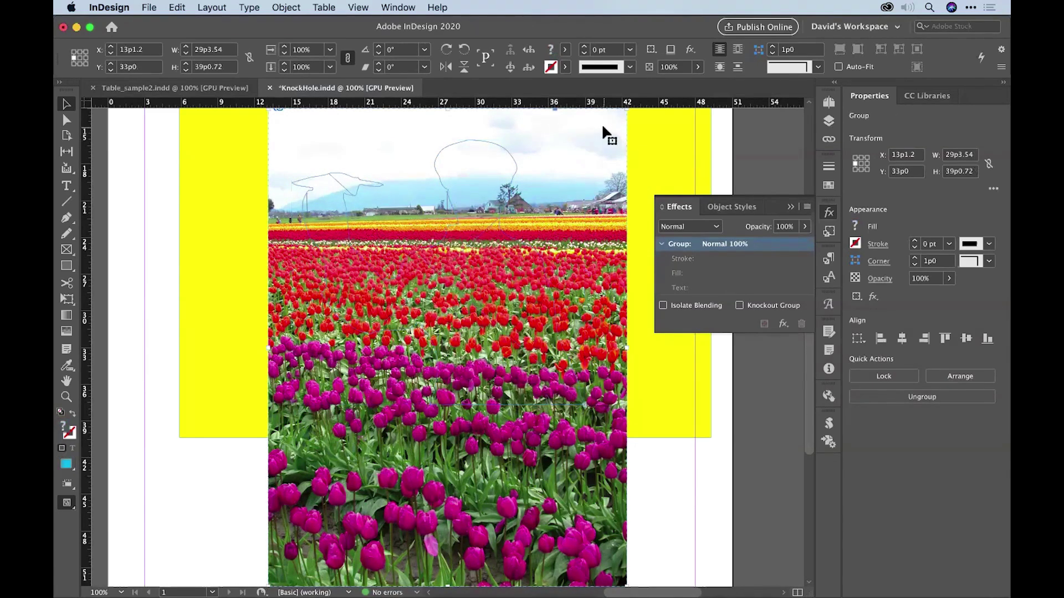
# Turn on Knockout Group, move the tulip group lower and right, and shift the silhouette up-left
pyautogui.click(740, 307)
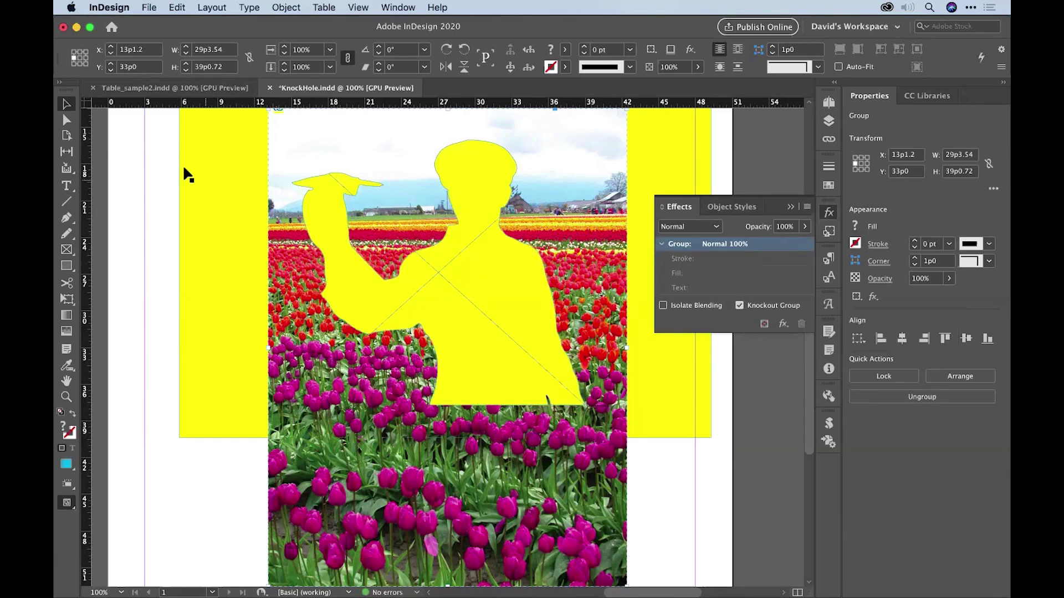
pyautogui.moveTo(334, 267); pyautogui.dragTo(333, 342)
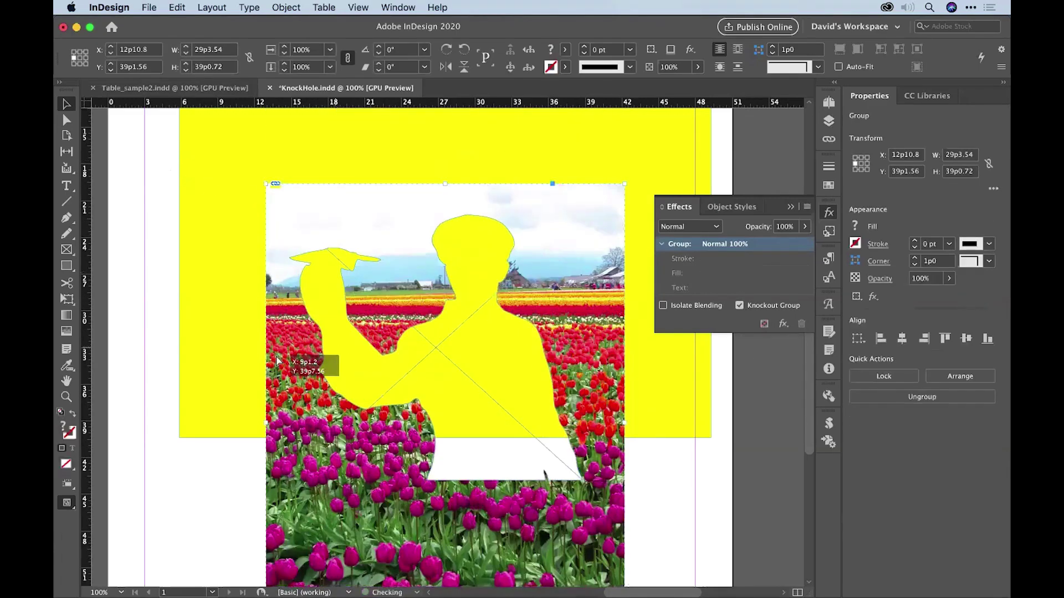
pyautogui.moveTo(277, 360); pyautogui.dragTo(361, 351)
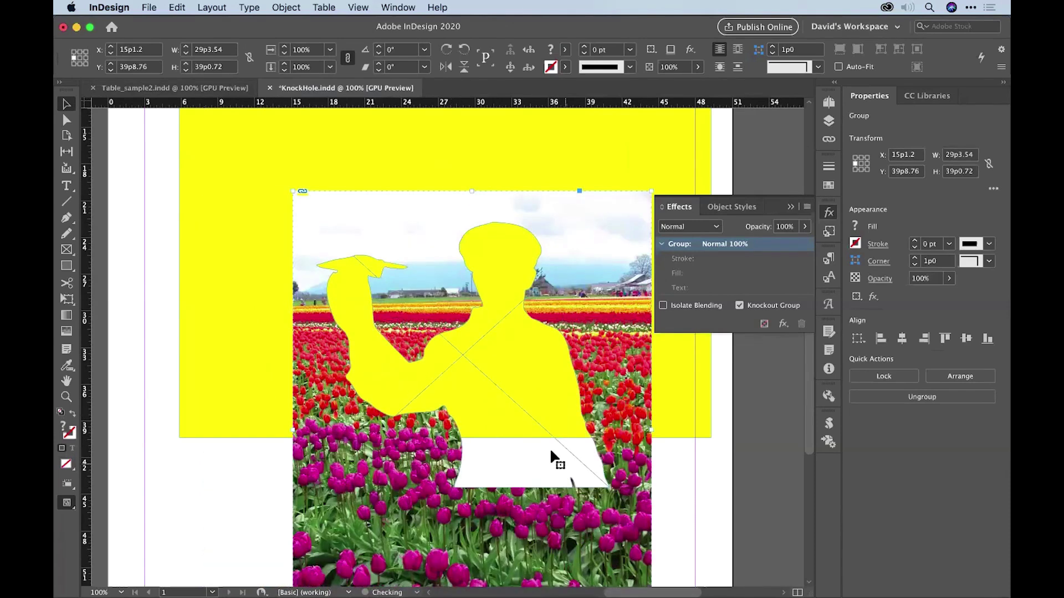
pyautogui.doubleClick(545, 401)
pyautogui.moveTo(517, 339); pyautogui.dragTo(465, 322)
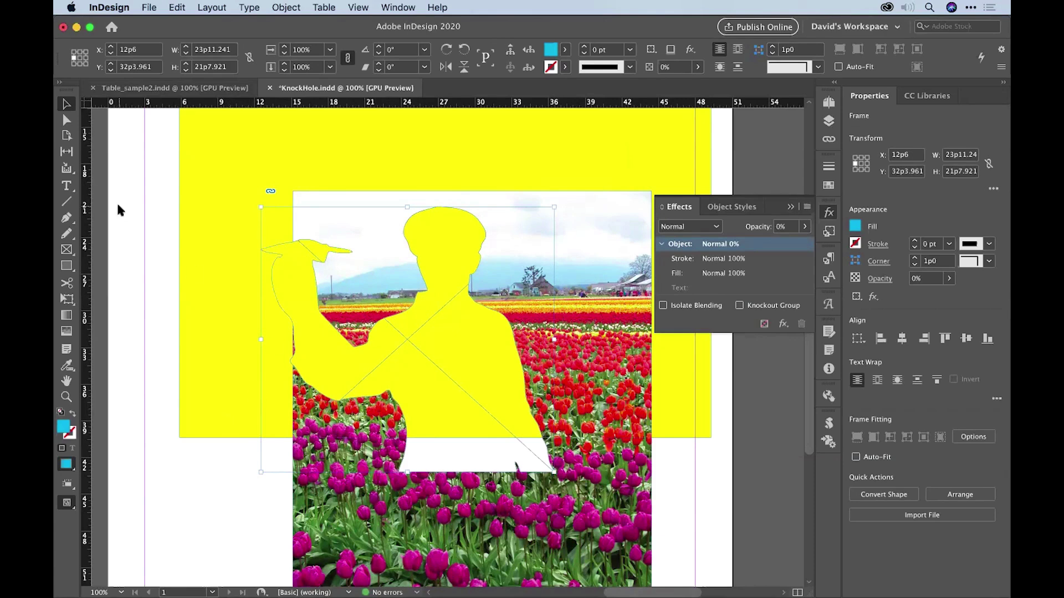
# Drag the silhouette head's anchor points into a flat-topped hat with a brim jutting right
pyautogui.click(67, 118)
pyautogui.click(299, 264)
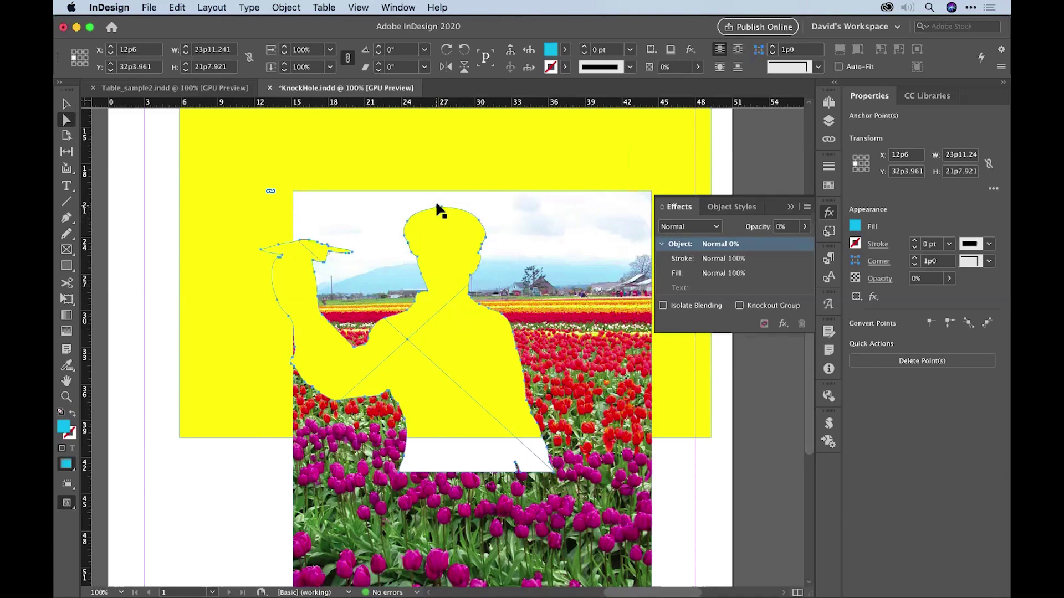
pyautogui.moveTo(435, 206)
pyautogui.mouseDown()
pyautogui.moveTo(425, 200)
pyautogui.moveTo(437, 227)
pyautogui.mouseUp()
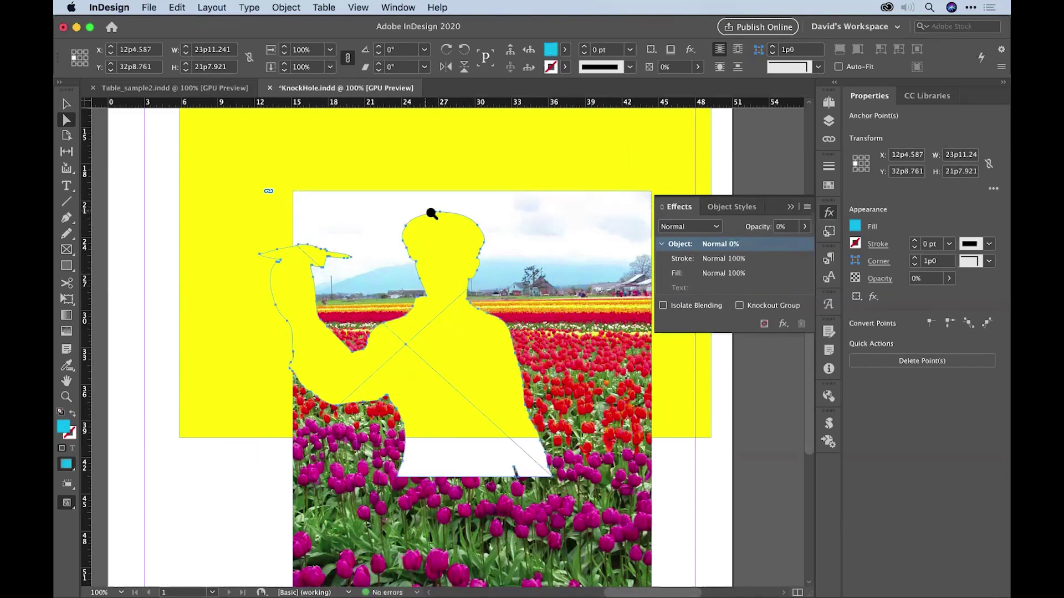
pyautogui.scroll(3, 432, 214)
pyautogui.scroll(2, 437, 211)
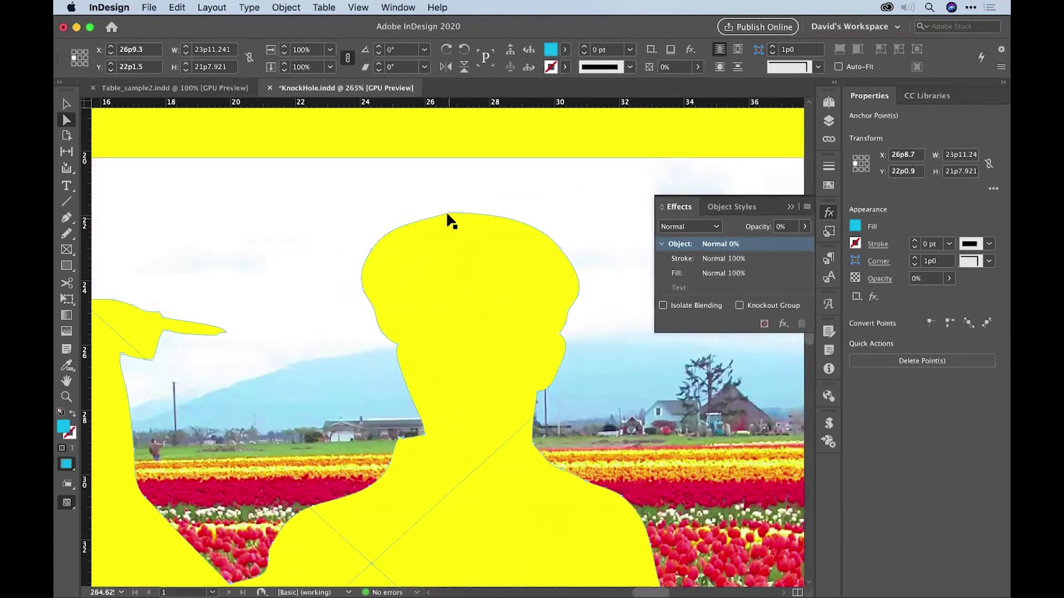
pyautogui.moveTo(446, 211); pyautogui.dragTo(404, 176)
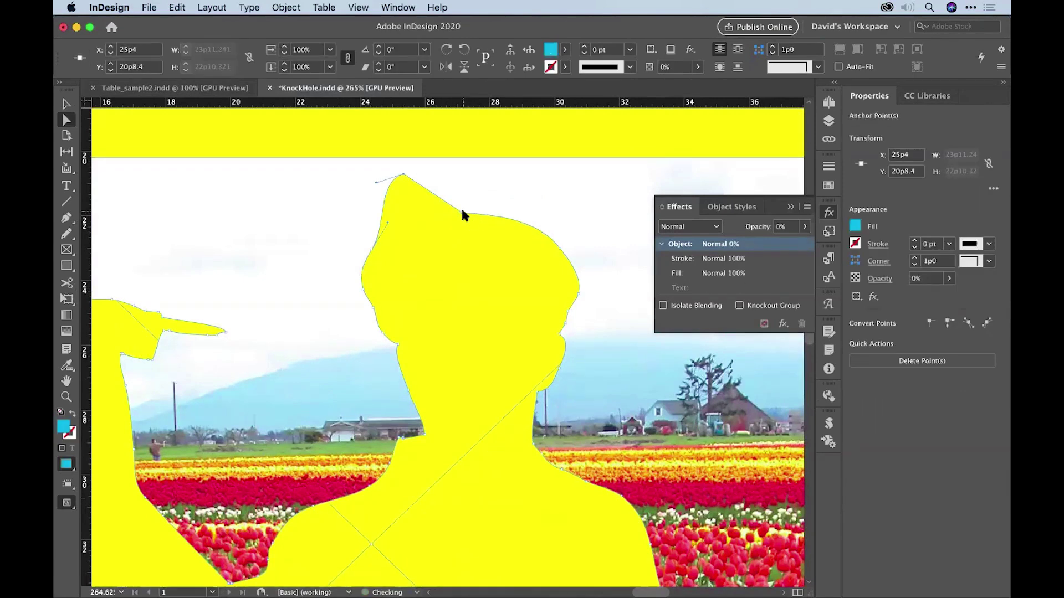
pyautogui.moveTo(463, 213); pyautogui.dragTo(521, 185)
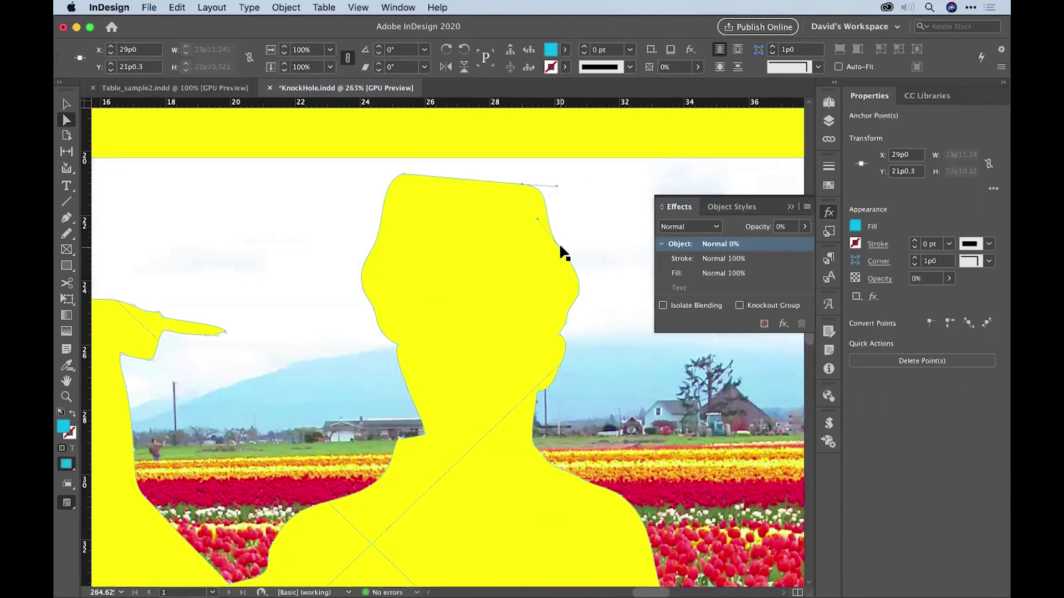
pyautogui.moveTo(557, 242); pyautogui.dragTo(598, 225)
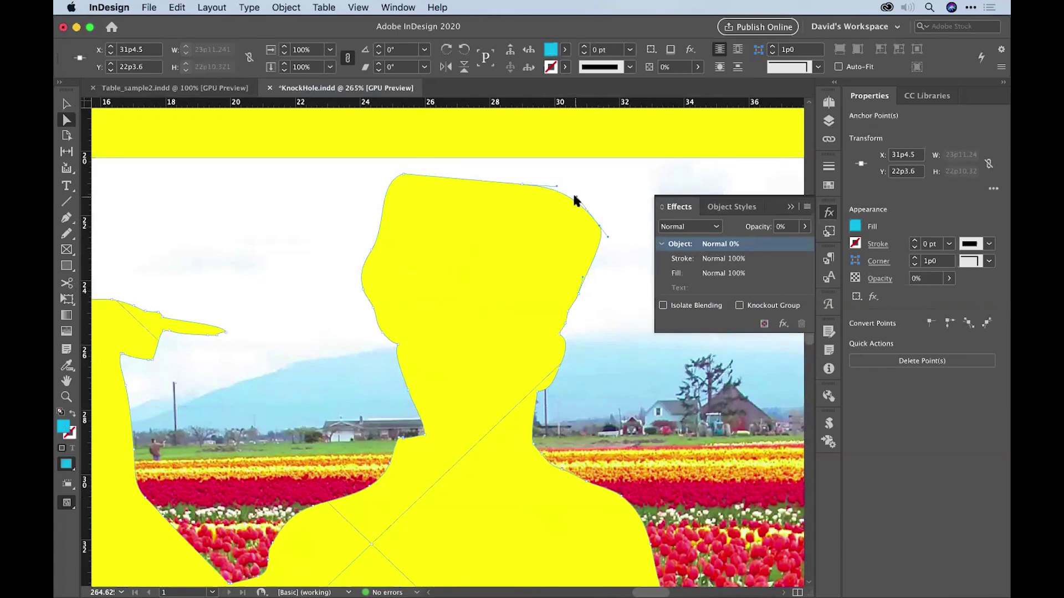
pyautogui.moveTo(574, 197); pyautogui.dragTo(495, 266)
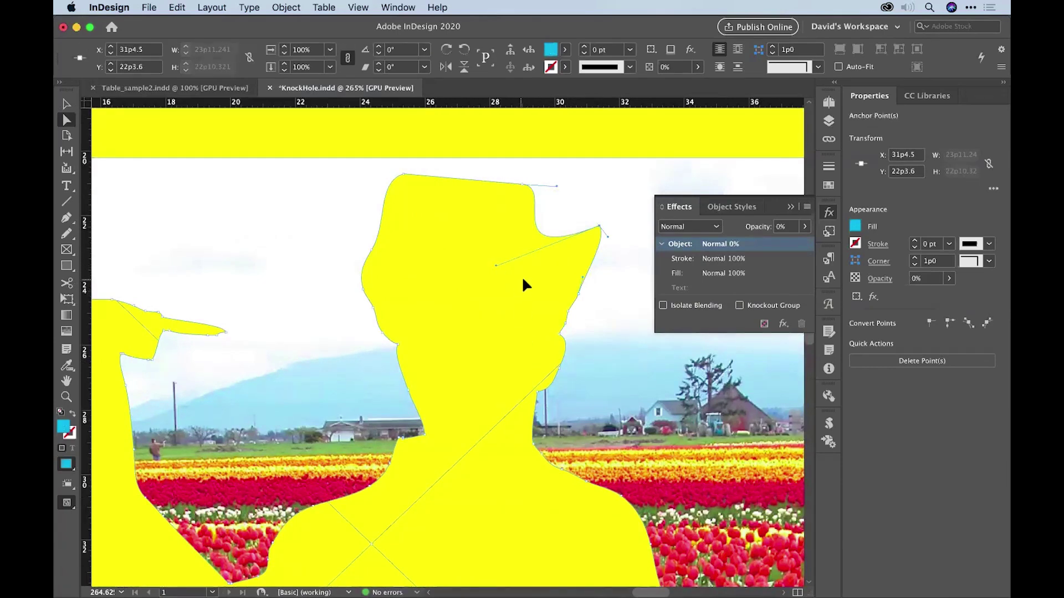
pyautogui.press('super+shift+a')
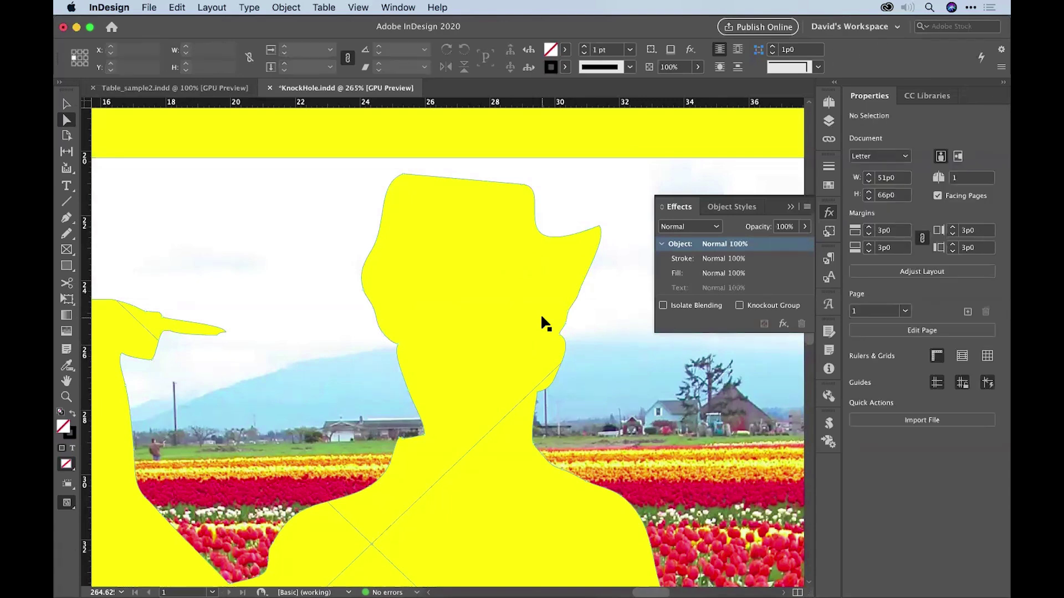